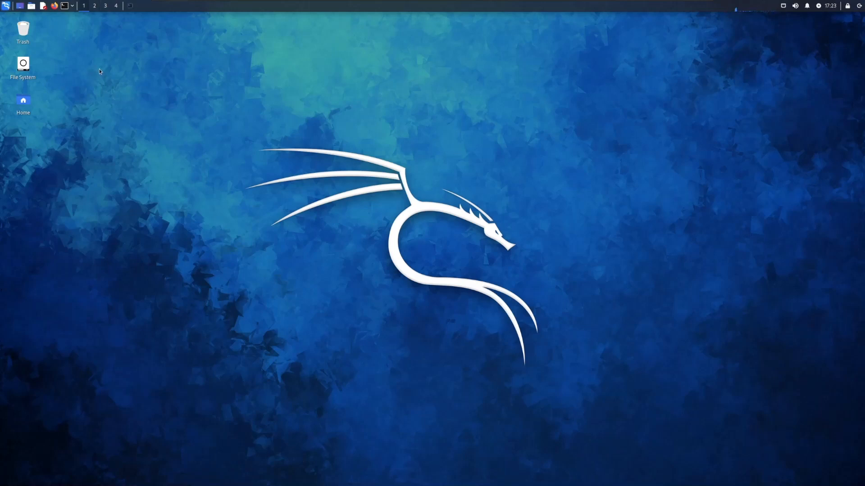
Open the terminal and install the paros package with apt install paros
click(130, 5)
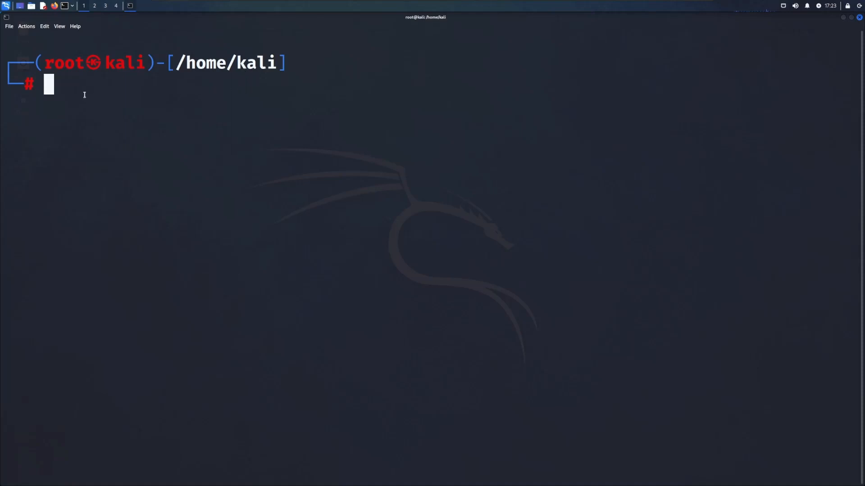
text(apt )
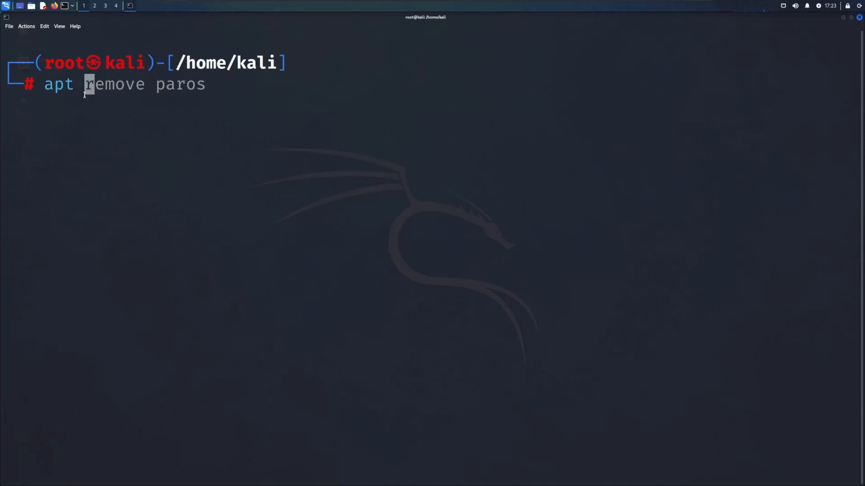
text(instal)
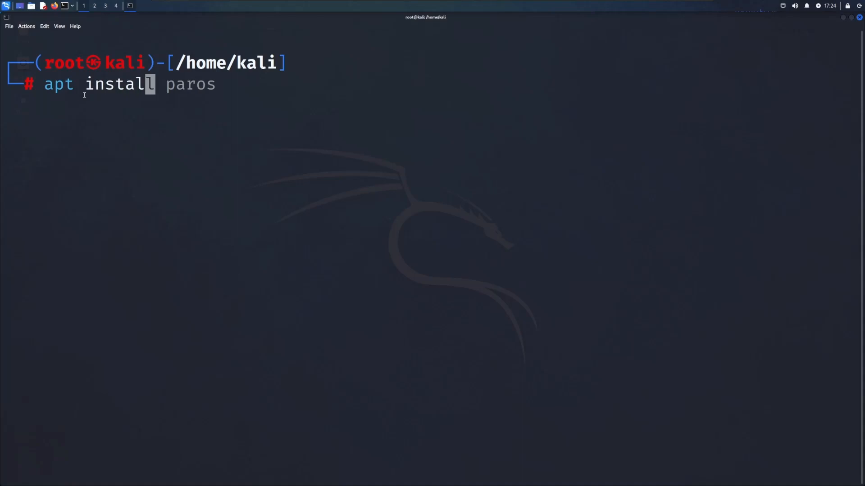
text(l par)
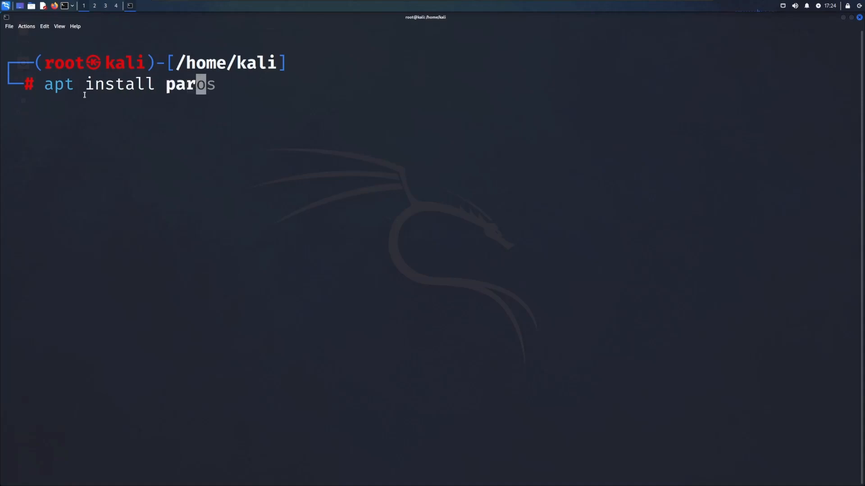
text(os)
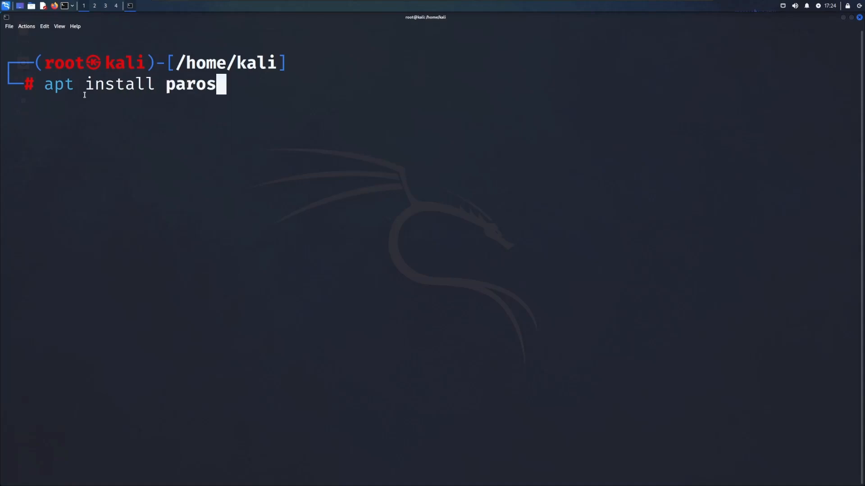
key(Return)
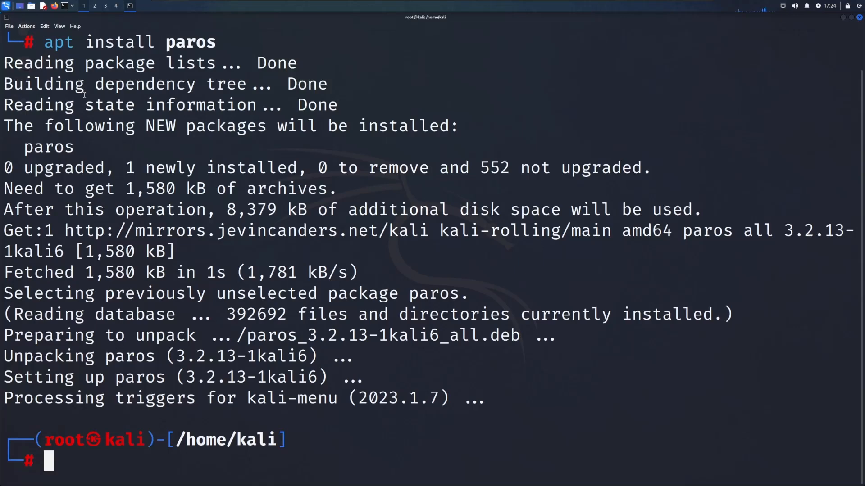
Launch Paros from the terminal with the paros command, running it a second time from the paros directory
text(paros)
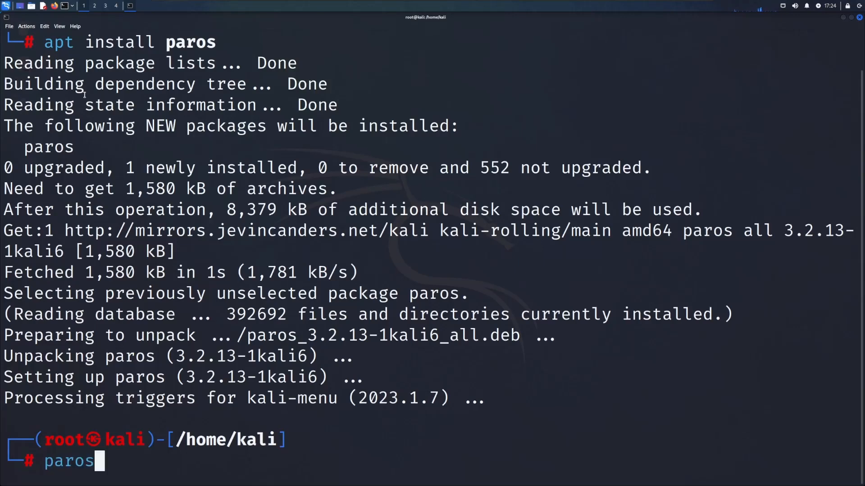
key(Return)
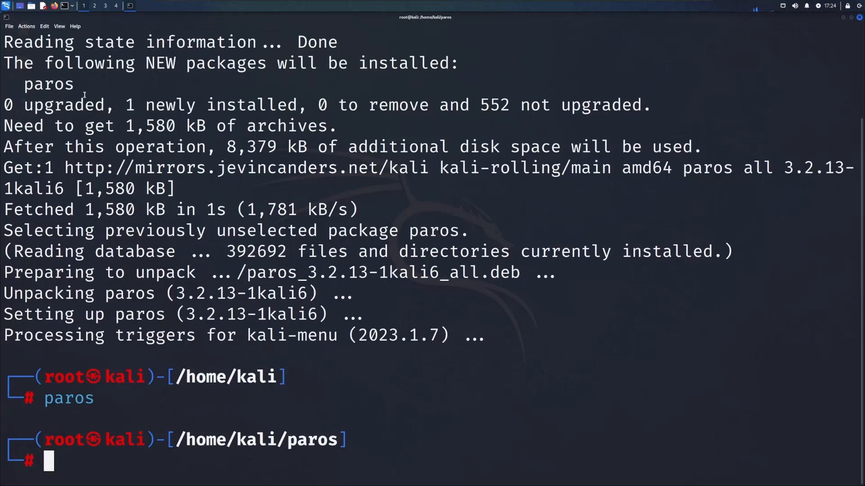
key(Up)
key(Return)
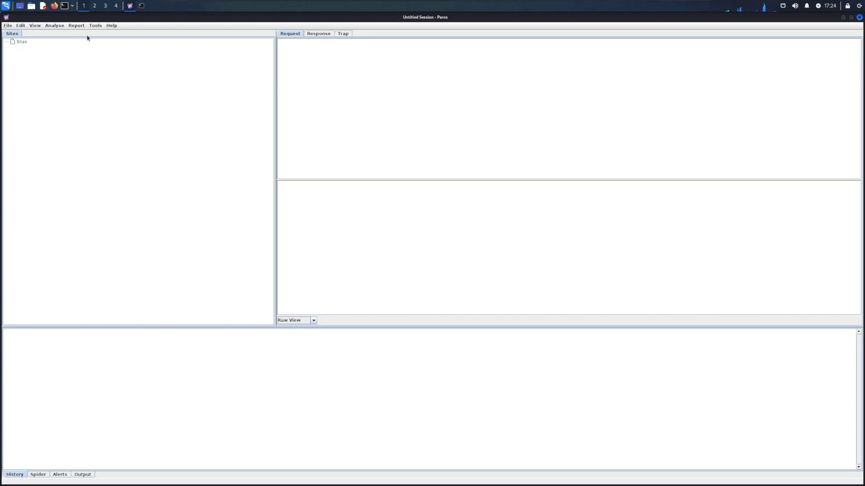
Switch to Firefox, move its window clear of the screen edge and open the connection settings for its network access
click(55, 6)
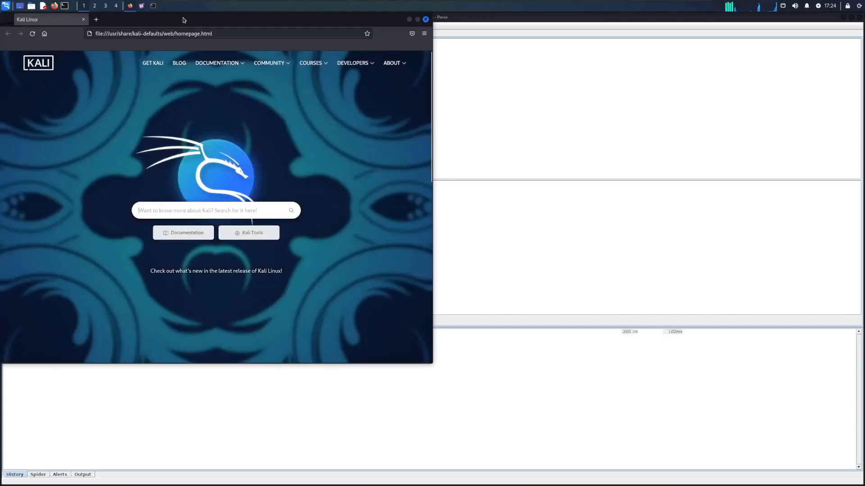
drag(189, 24, 241, 70)
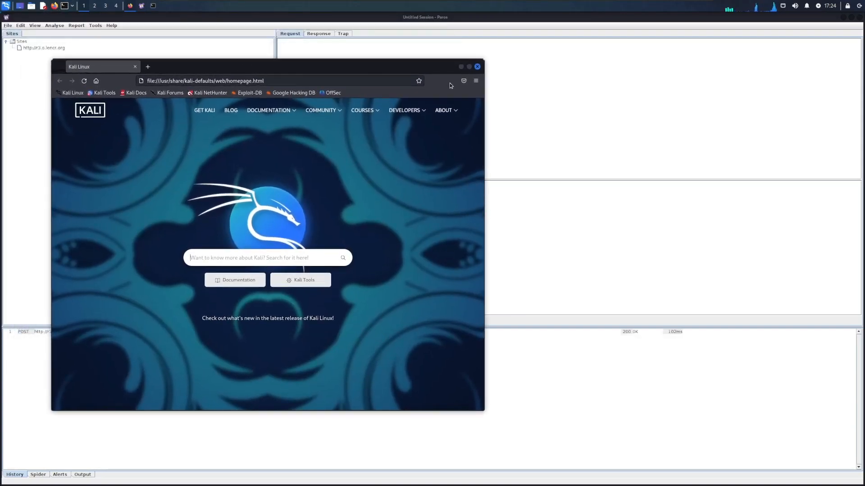
click(475, 81)
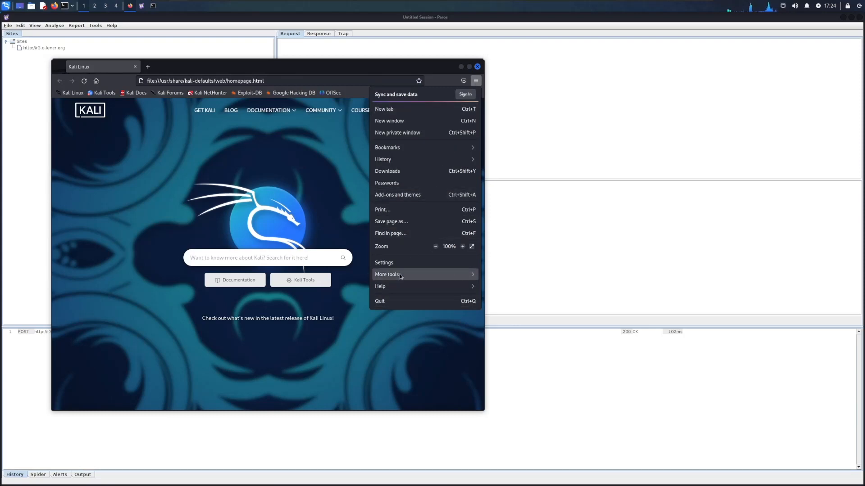
click(402, 262)
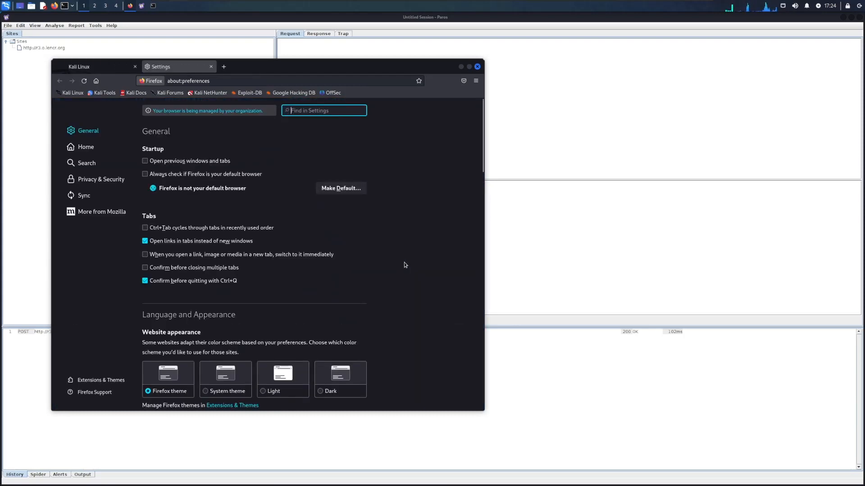
scroll(404, 263, down, 15)
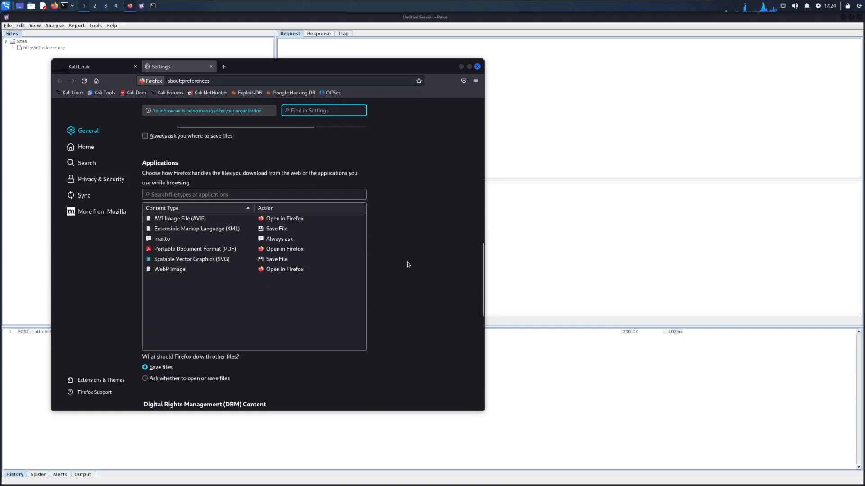
scroll(408, 265, down, 10)
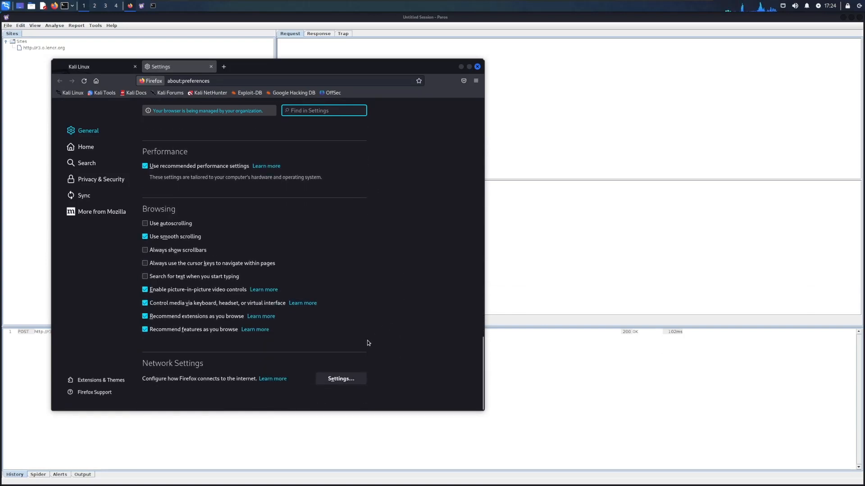
click(345, 381)
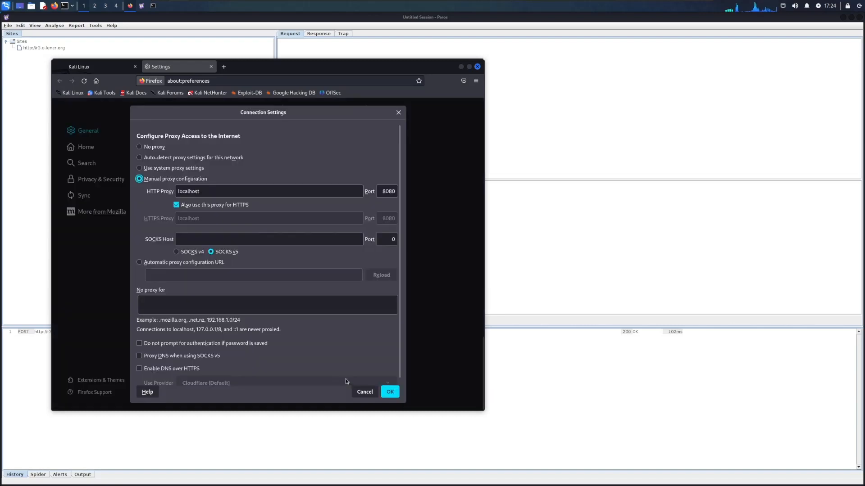
Apply a manual proxy configuration using localhost on port 8080 for HTTP and HTTPS, with "Also use this proxy for HTTPS" turned off
click(151, 150)
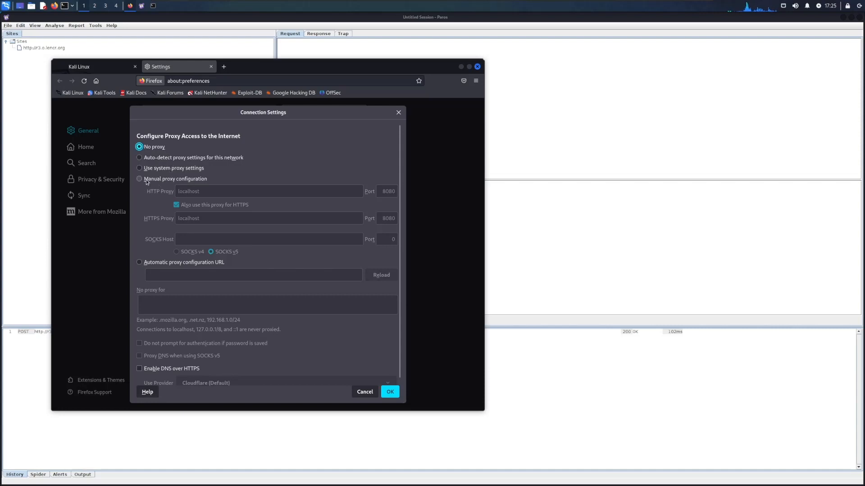
click(160, 181)
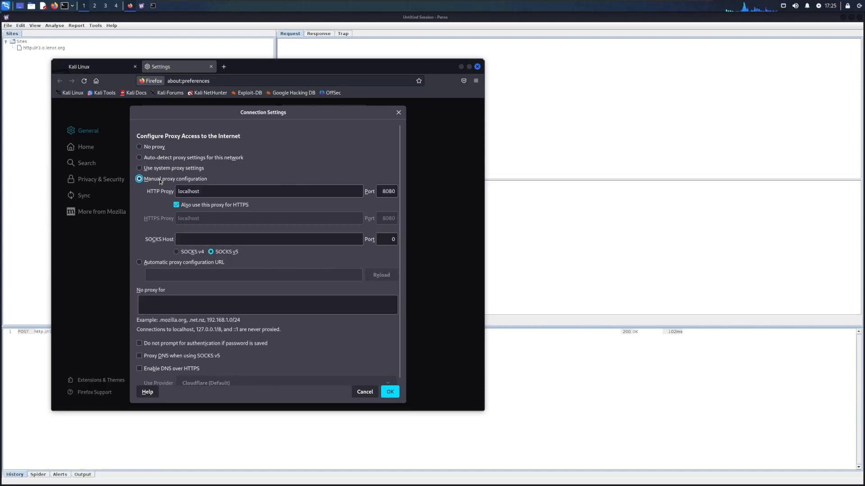
drag(200, 191, 182, 192)
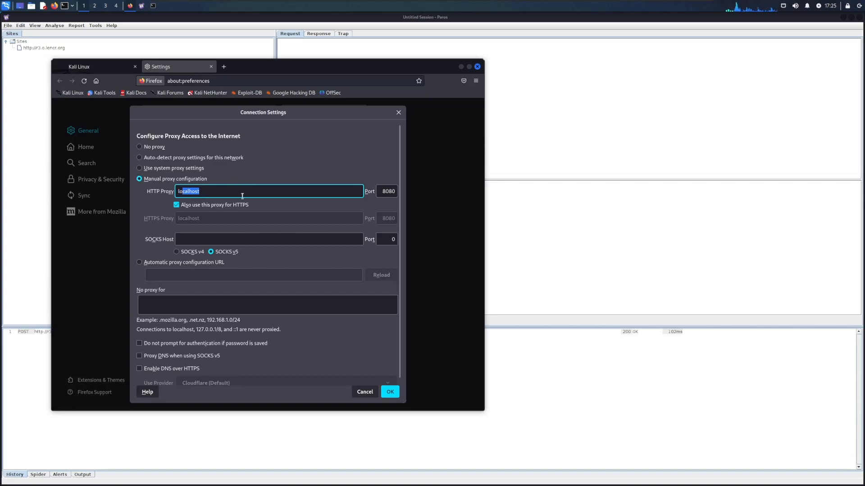
drag(249, 207, 192, 203)
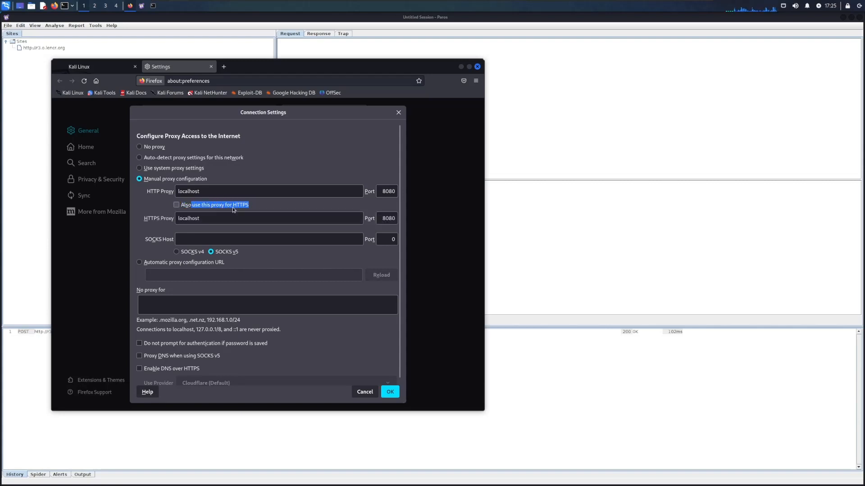
click(257, 204)
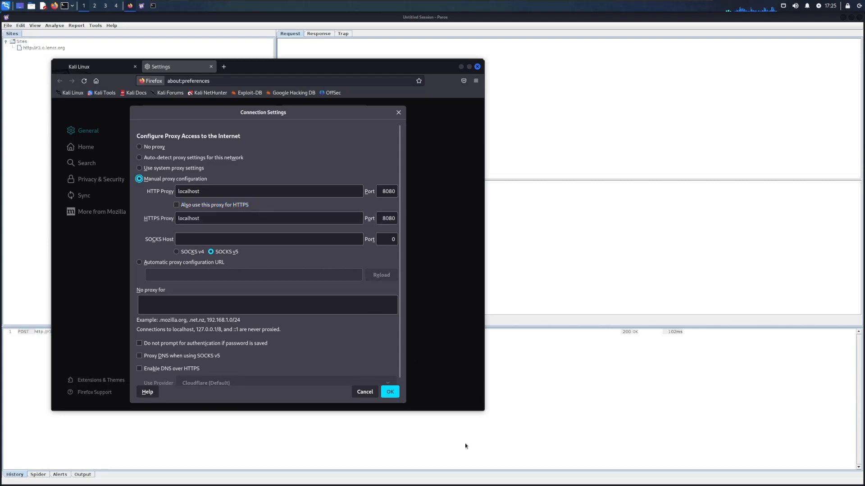
click(398, 394)
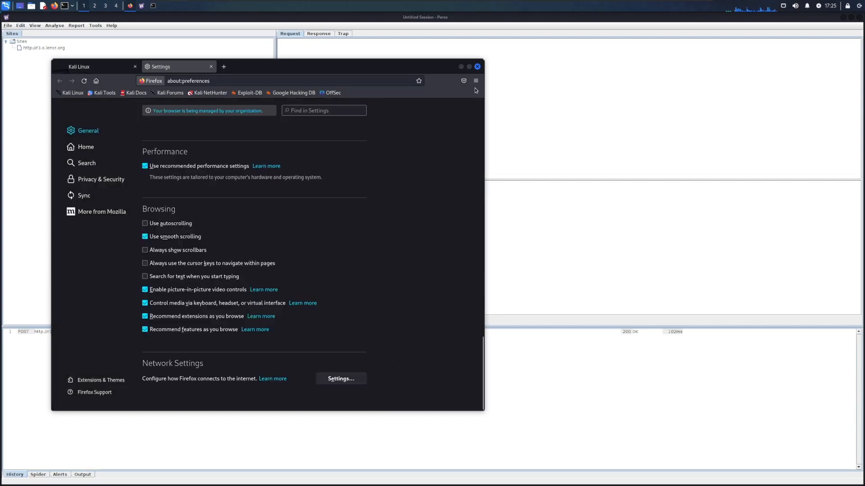
Replace the Settings tab with a blank tab and minimize the browser window
click(224, 67)
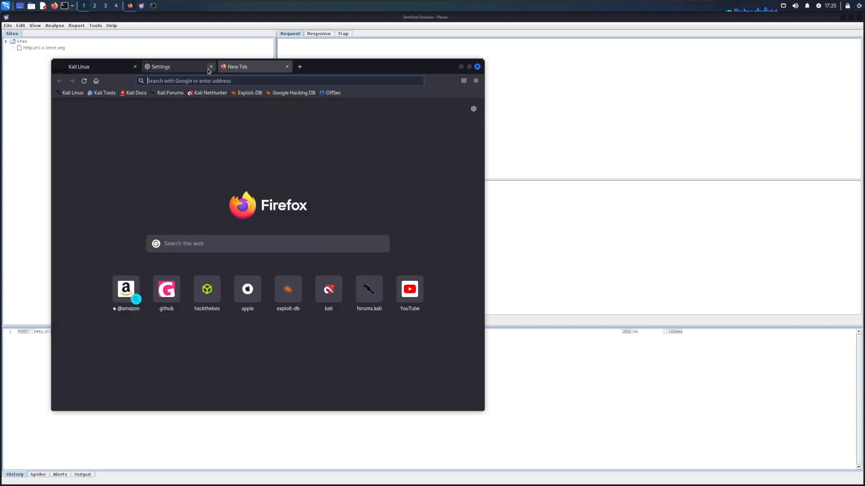
click(211, 67)
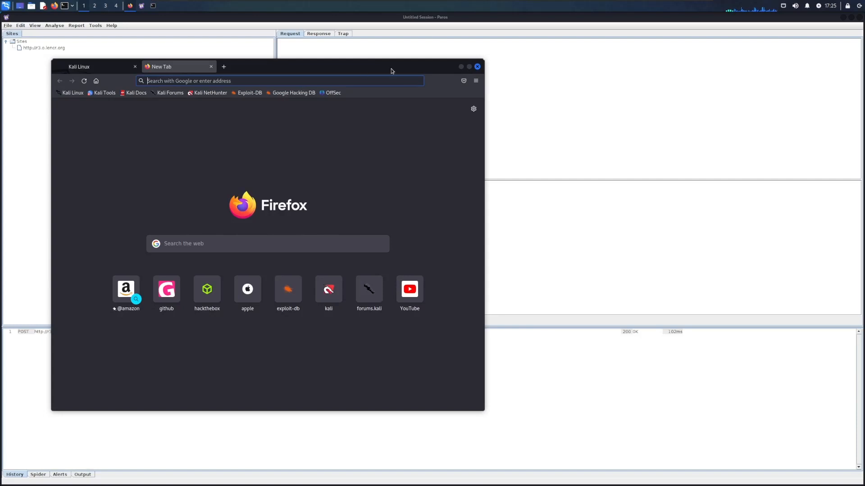
click(461, 68)
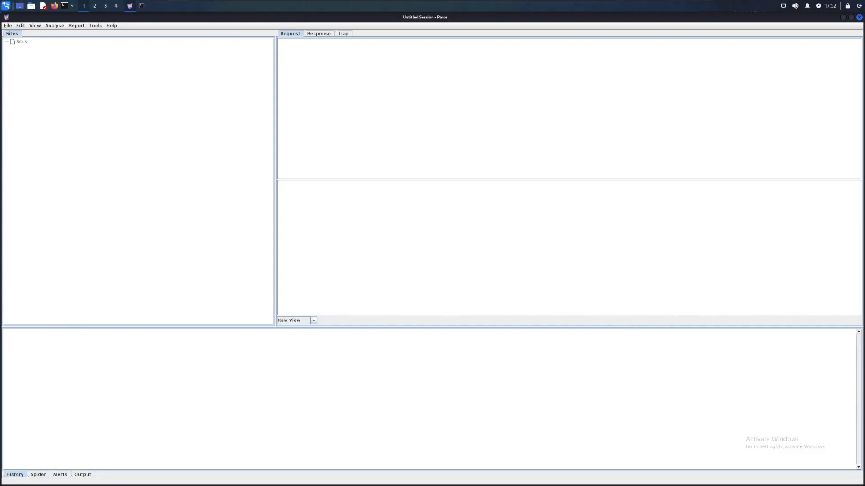
Open a new Firefox window, replace its Kali homepage tab with a blank tab and switch to Paros
click(54, 6)
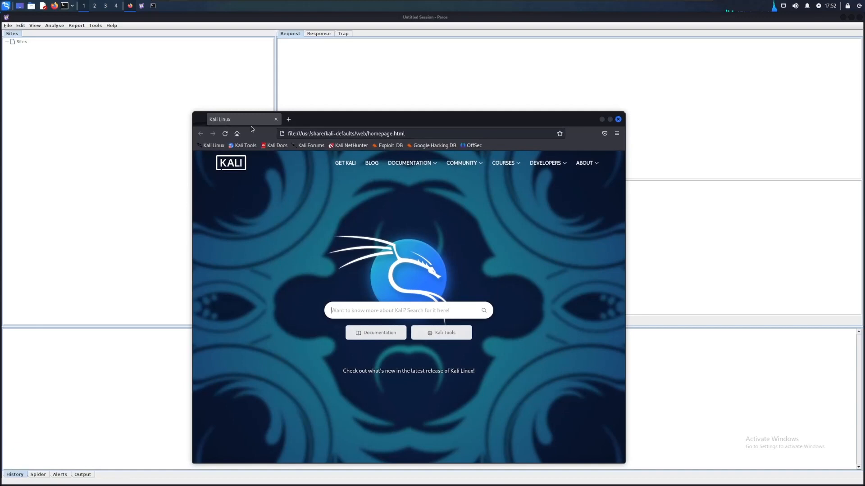
click(288, 119)
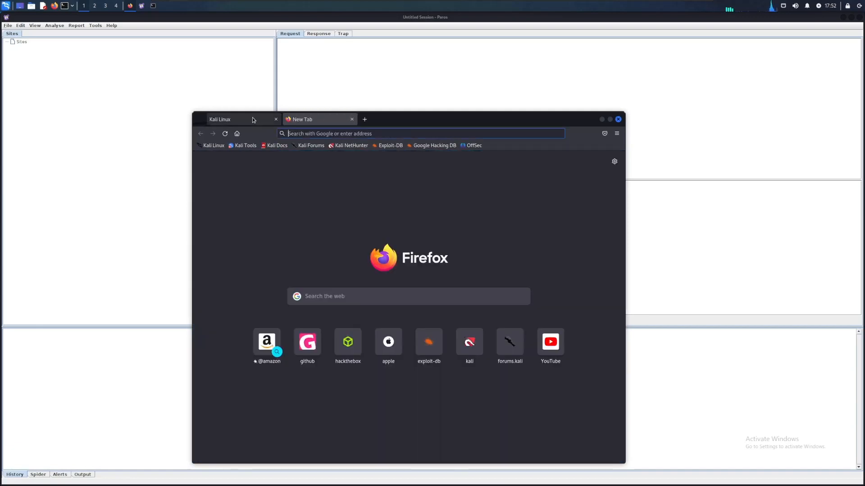
click(276, 119)
click(37, 106)
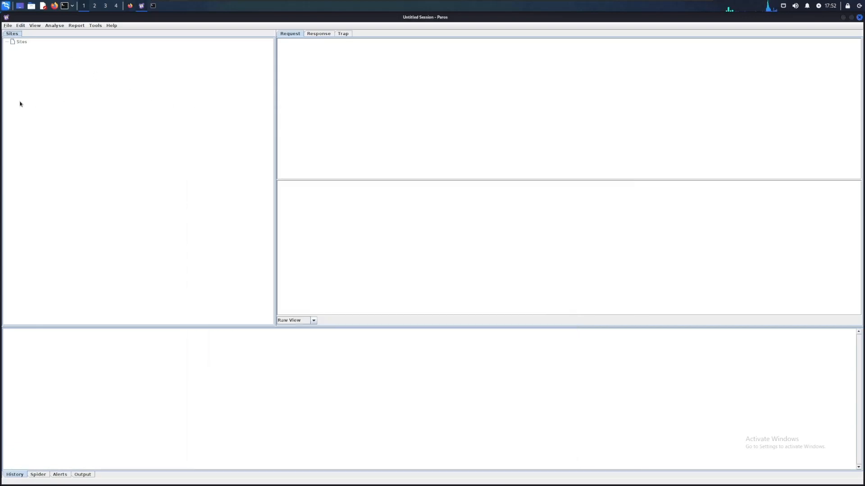
Check the running Paros output in the terminal, and minimize the terminal to return to Firefox
click(153, 6)
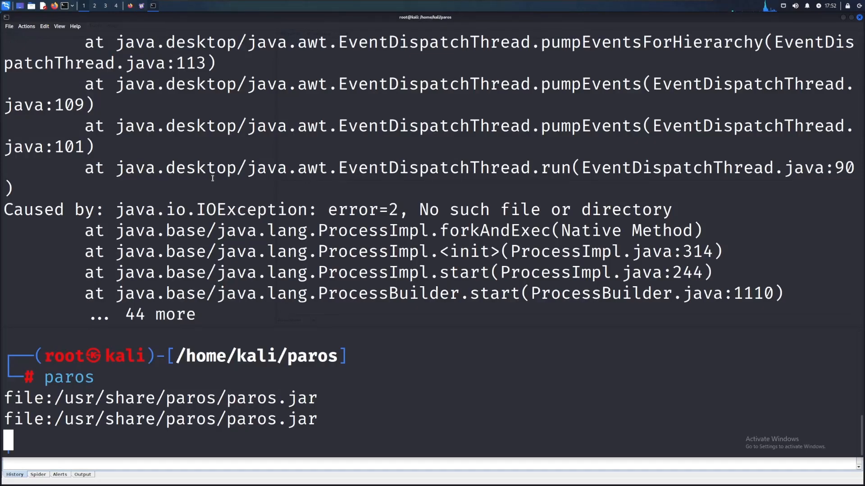
click(130, 6)
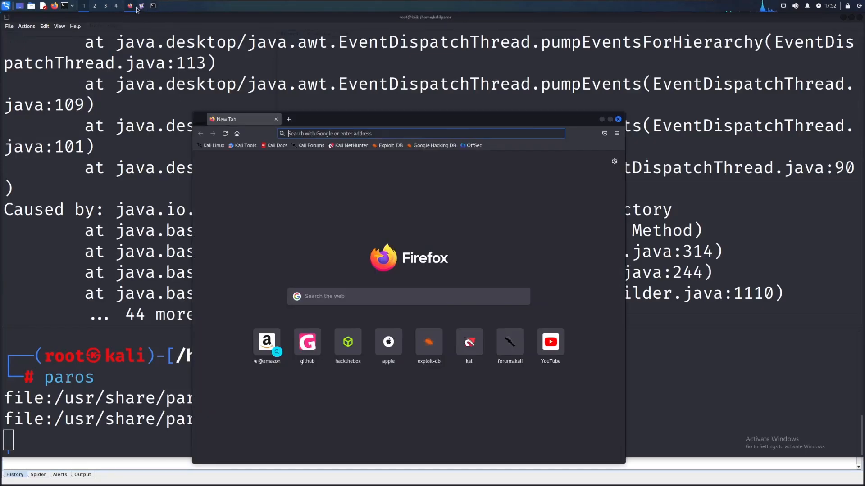
click(844, 20)
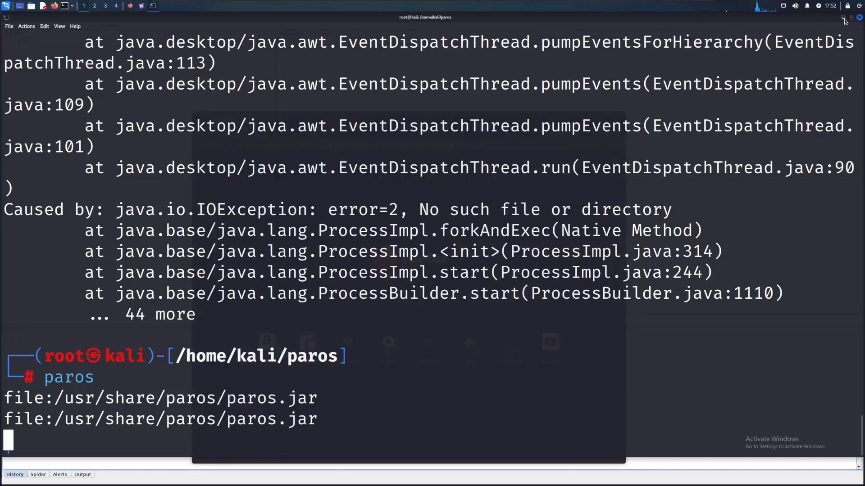
click(844, 18)
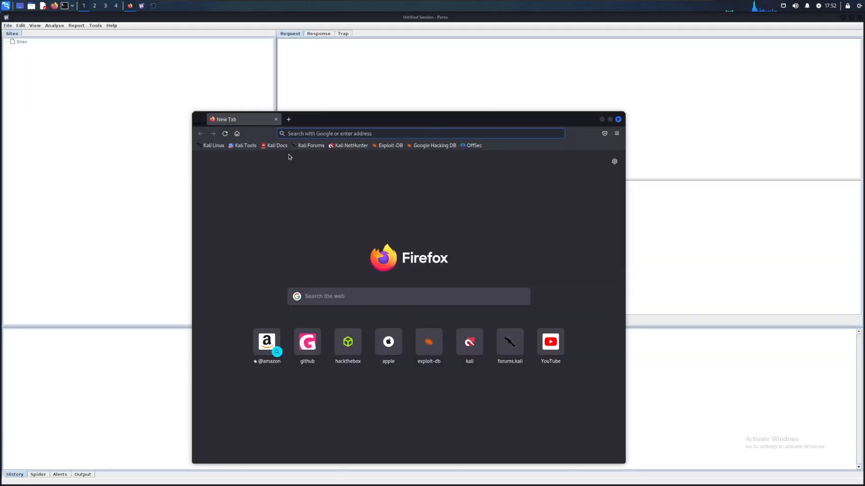
click(219, 149)
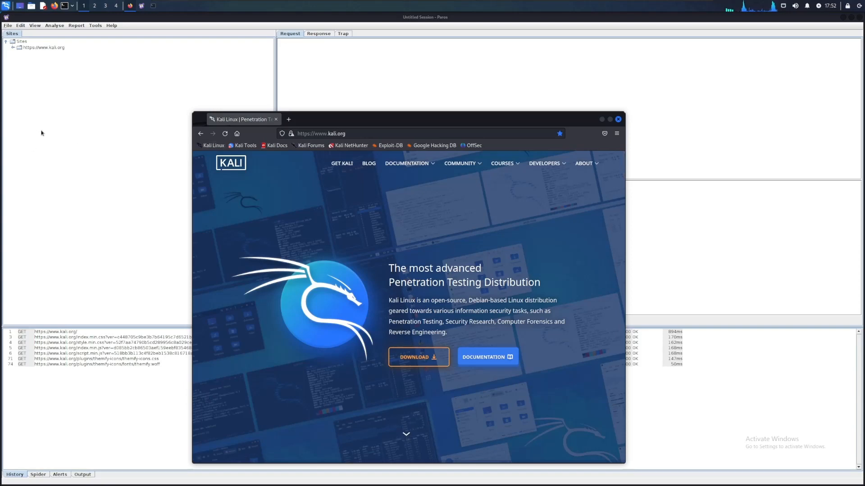
click(85, 263)
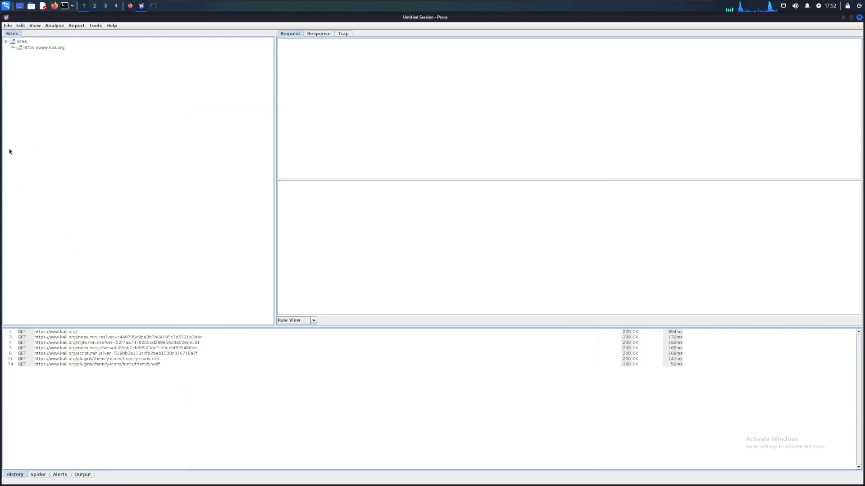
double_click(31, 46)
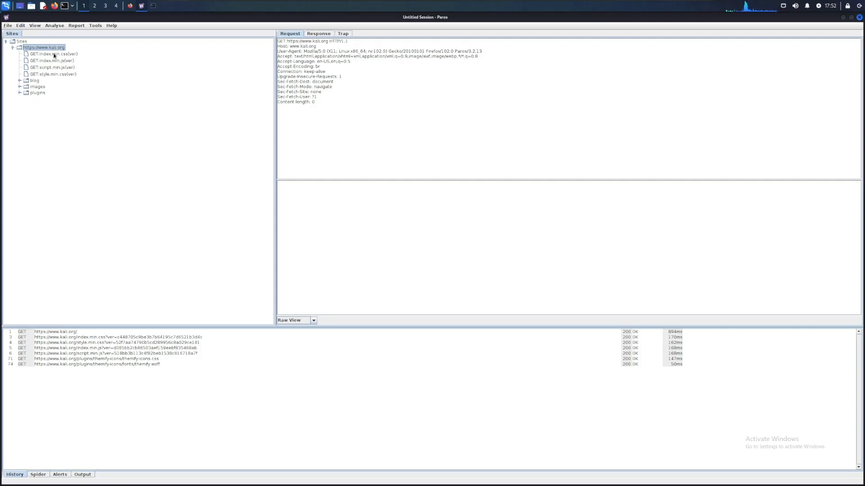
Examine the captured index.min.css request and the Kali homepage in Firefox, and return to Paros, narrowing its window slightly at the left edge
click(54, 55)
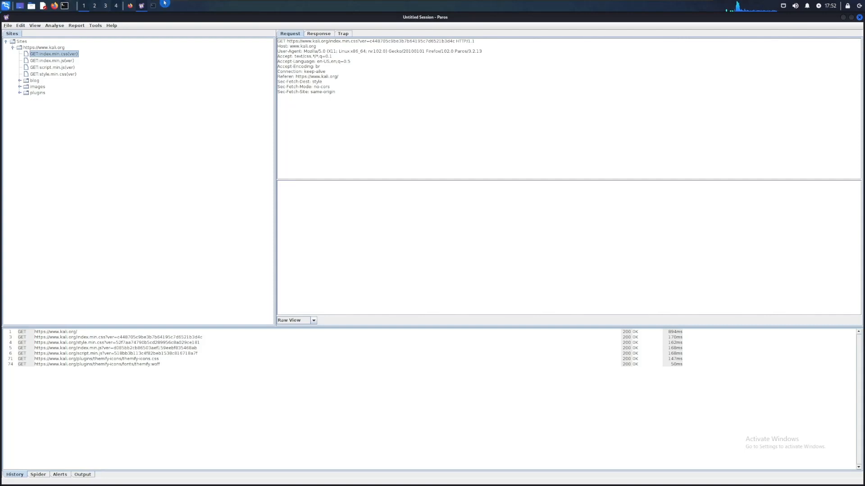
click(130, 6)
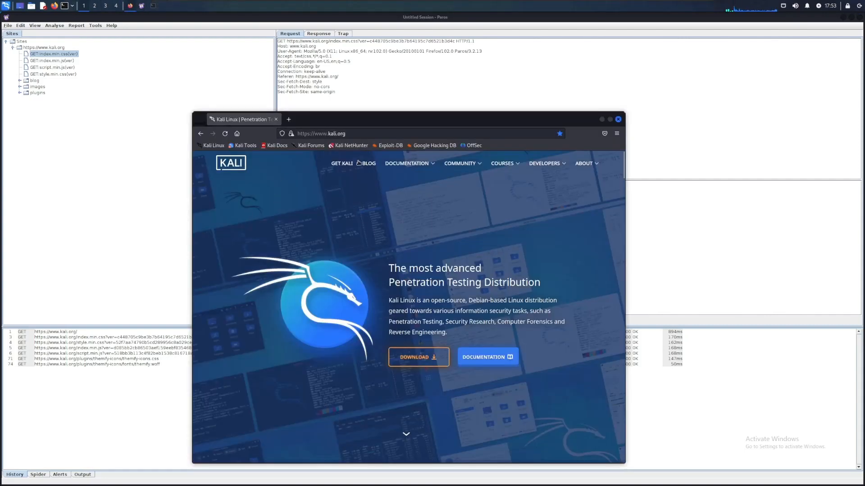
scroll(384, 266, down, 7)
scroll(384, 266, up, 3)
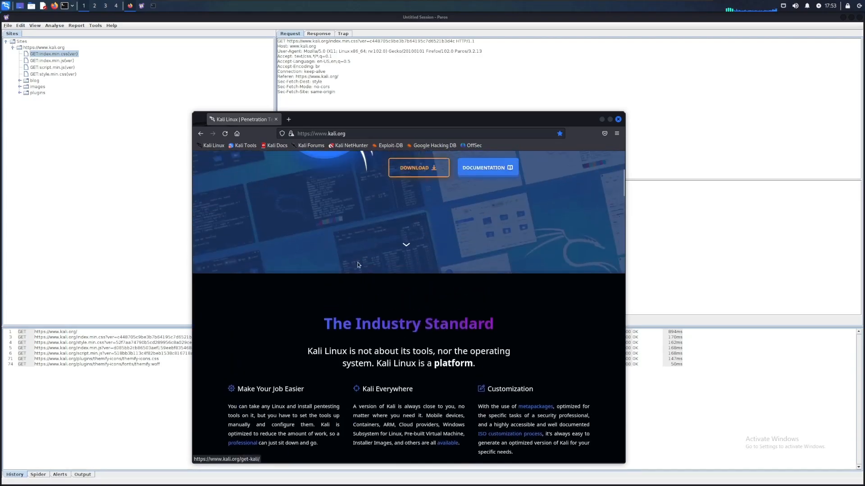
drag(2, 166, 18, 149)
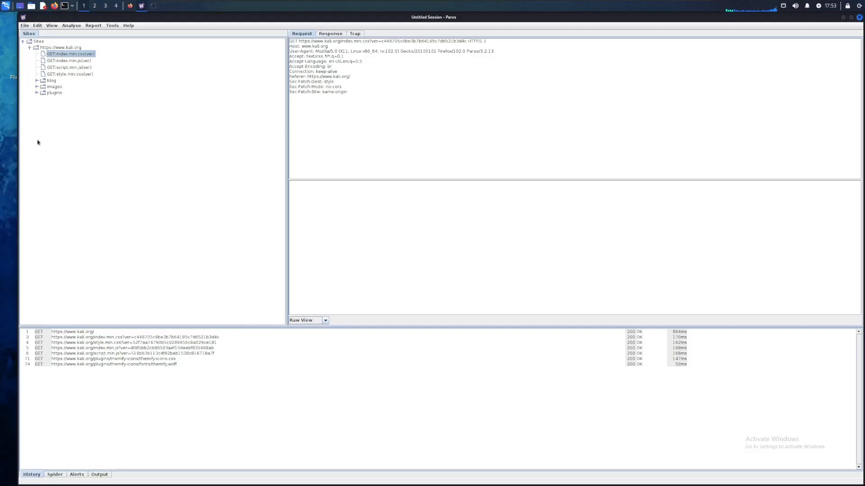
View the captured index.min.js and script.min.js requests, and expand the blog folder in the site tree
click(70, 61)
click(71, 68)
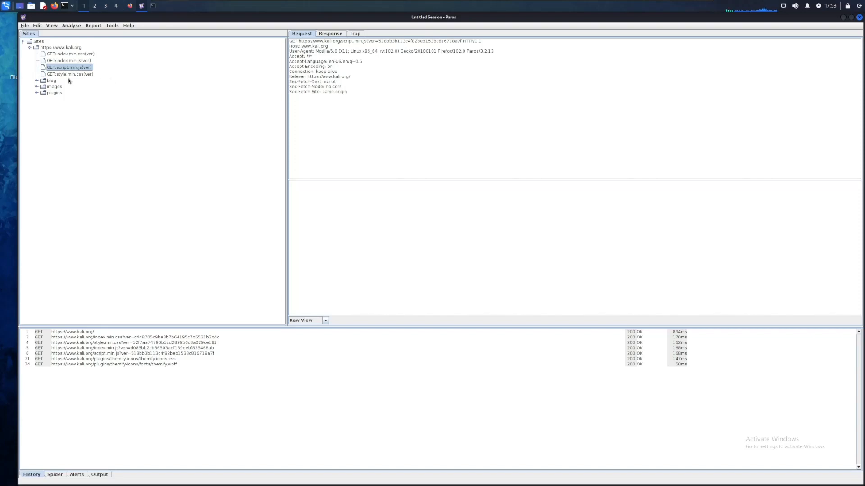
double_click(47, 81)
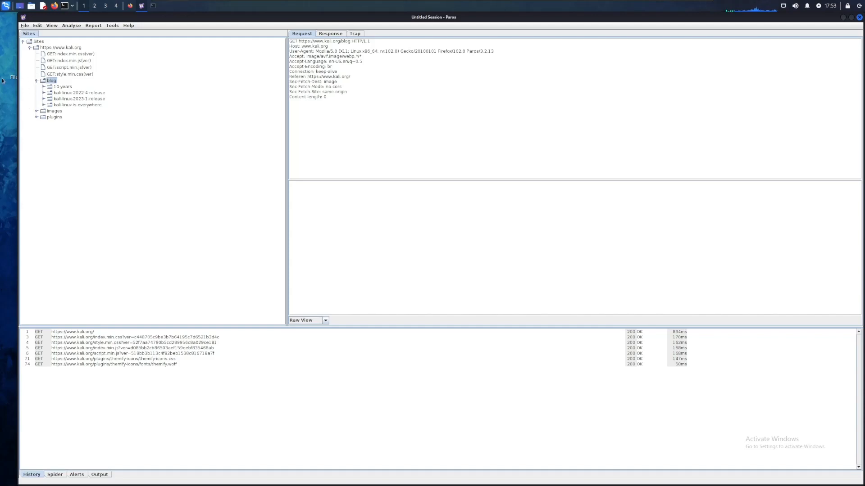
Switch to Firefox, browse the Kali homepage down to the latest blog posts, and return to Paros
click(131, 5)
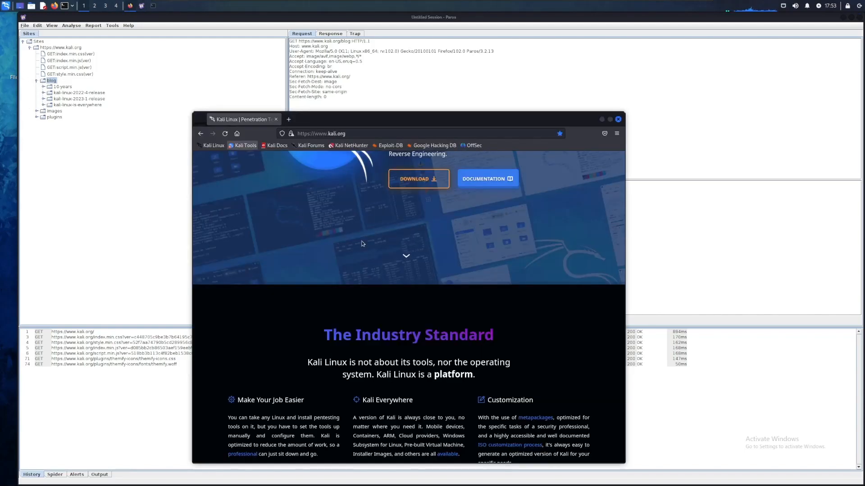
scroll(416, 316, down, 5)
scroll(417, 317, down, 15)
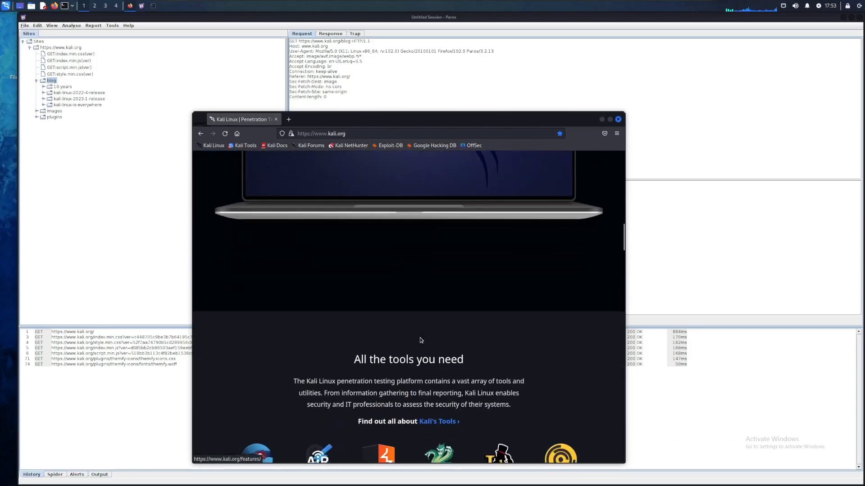
scroll(421, 341, down, 15)
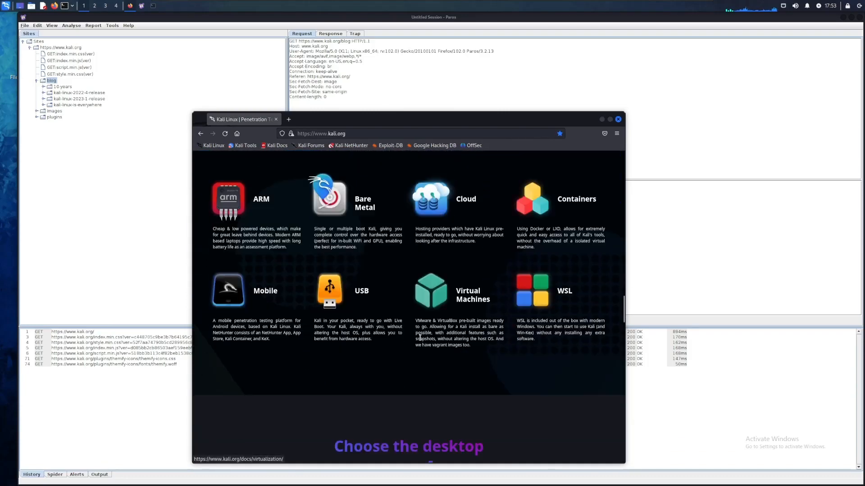
scroll(420, 340, down, 10)
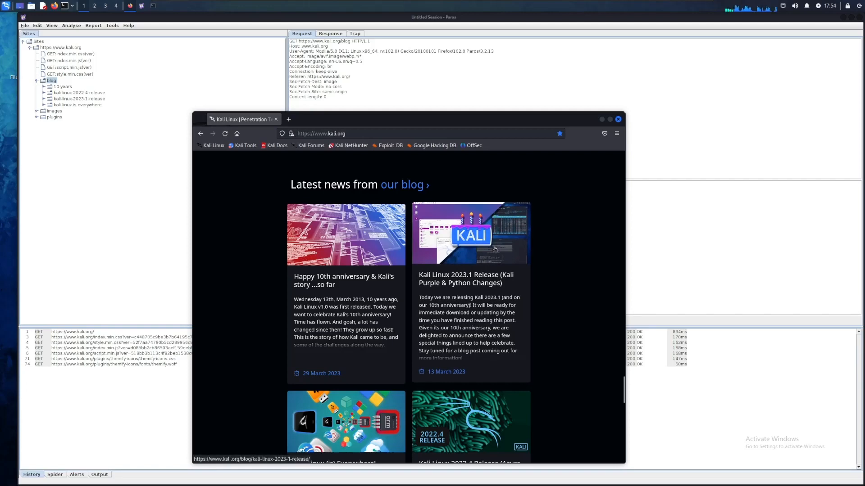
scroll(541, 311, down, 4)
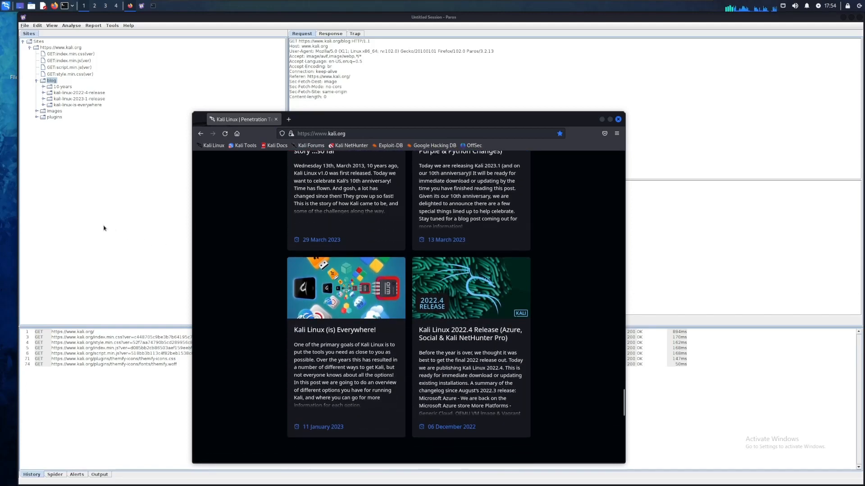
click(93, 213)
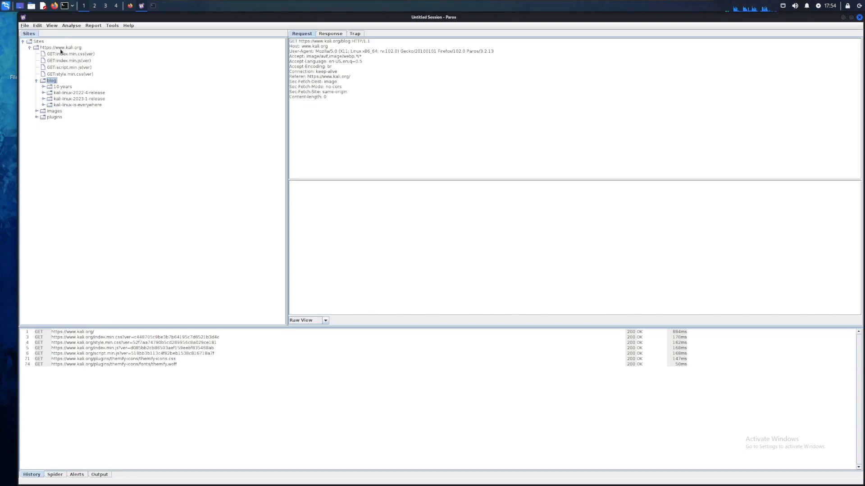
View the banner-kali-10-year.jpg request in the 10-years images folder under blog, and collapse that images folder
double_click(62, 87)
double_click(62, 93)
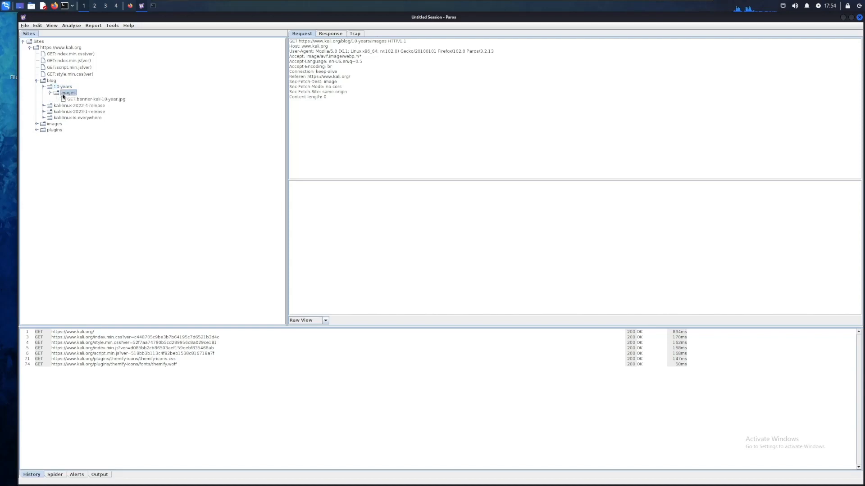
click(77, 100)
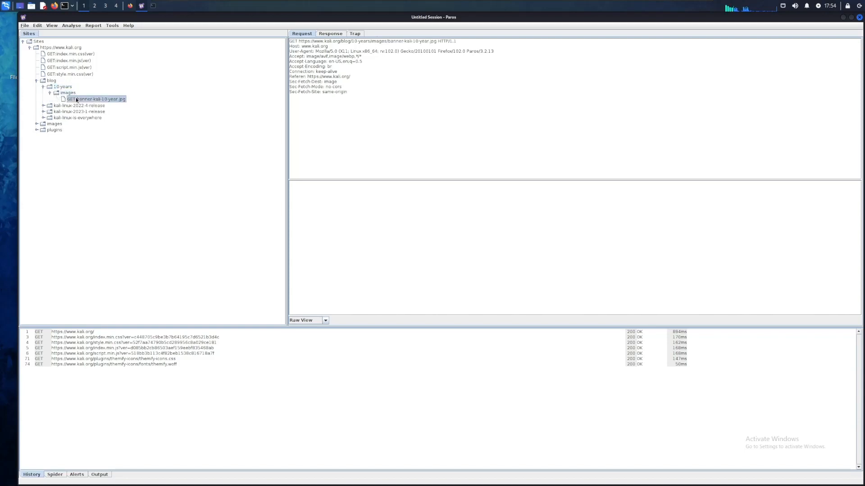
click(50, 93)
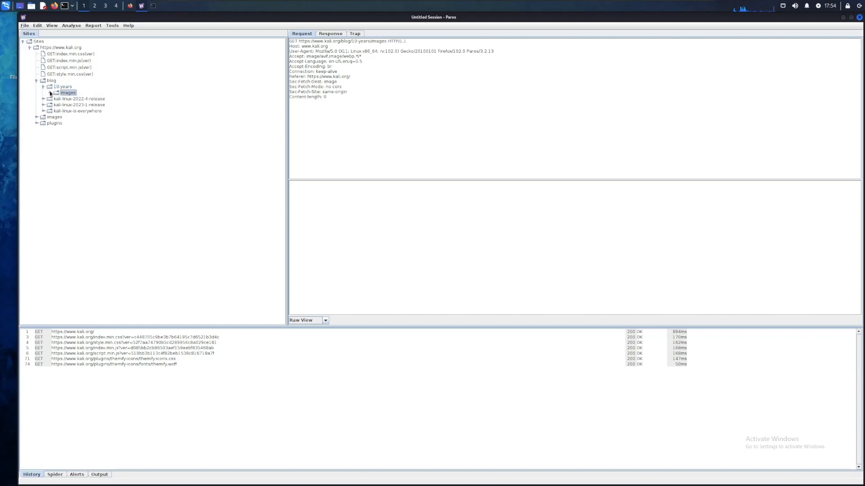
Expand kali-linux-2022-4-release and its images folder under blog, and view the release banner's request
double_click(49, 99)
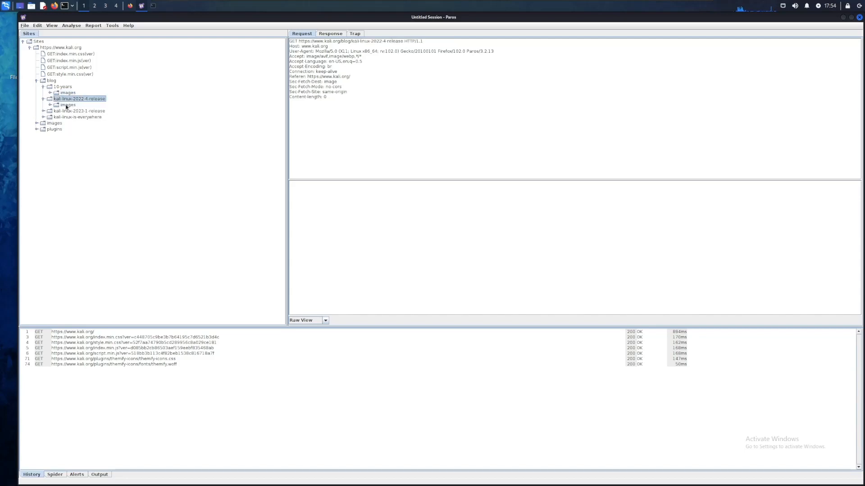
double_click(57, 106)
click(65, 111)
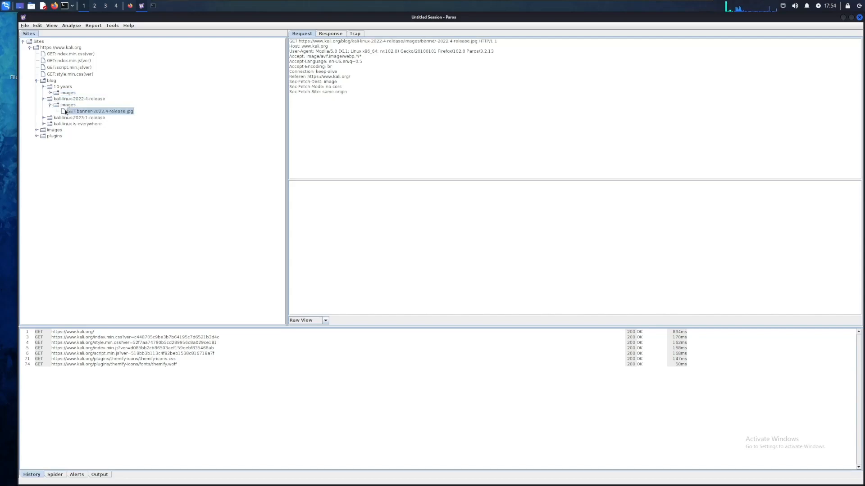
Expand the site's main images folder, view the kali-everywhere-cloud.svg and tool-logo-john.svg requests, and collapse the folder
double_click(48, 131)
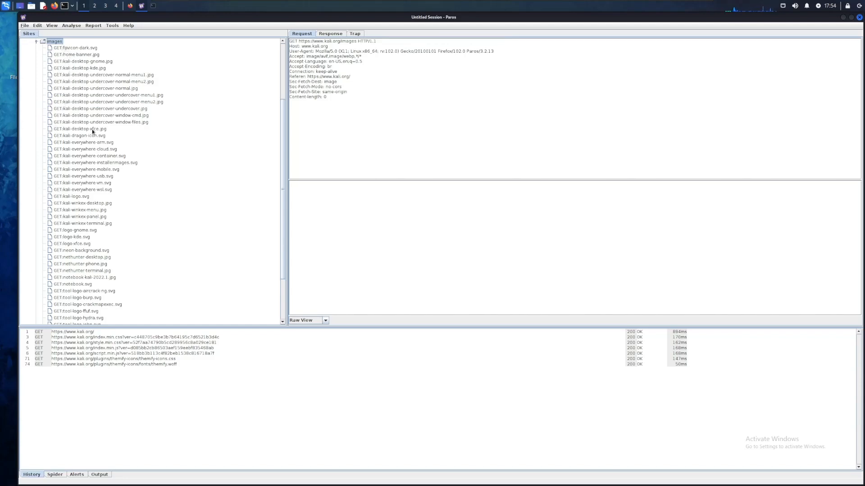
click(84, 149)
scroll(84, 152, down, 3)
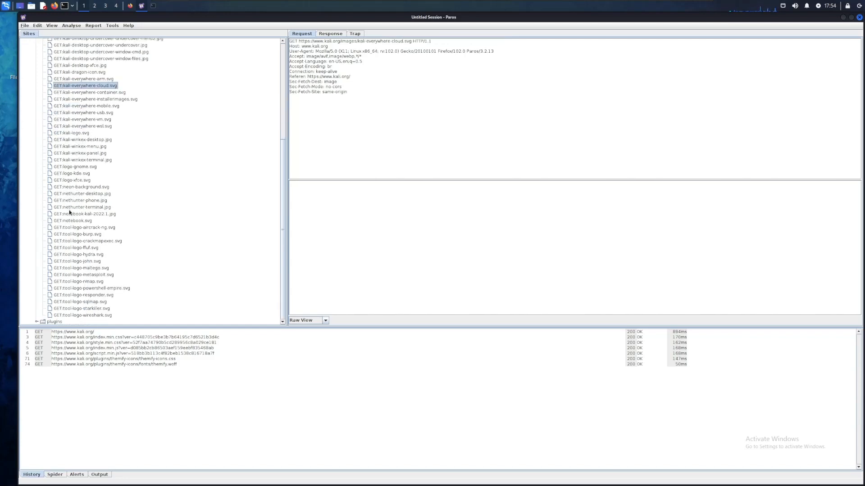
click(70, 261)
scroll(76, 277, up, 5)
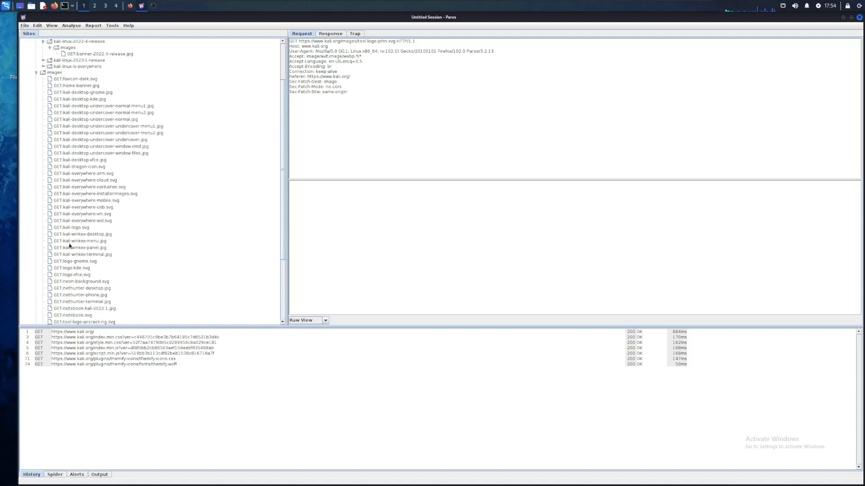
scroll(69, 244, up, 3)
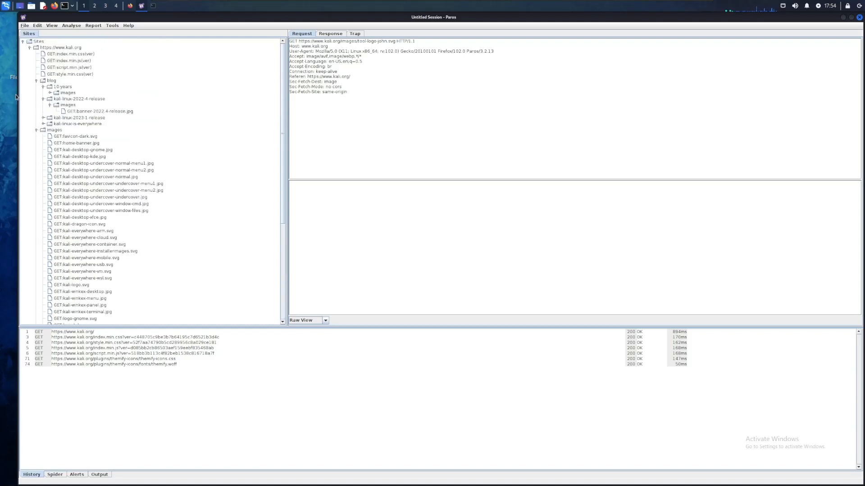
click(36, 130)
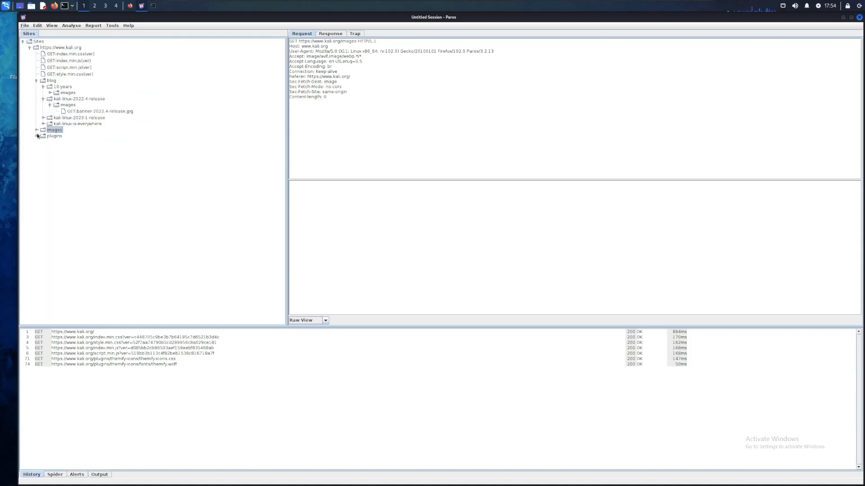
Expand plugins and themify-icons, view the themify-icons.css request, and expand the fonts folder
double_click(56, 138)
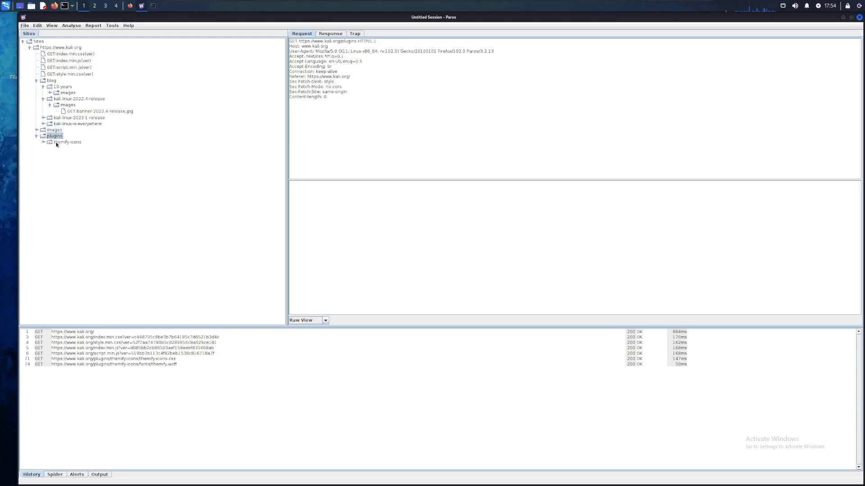
double_click(58, 143)
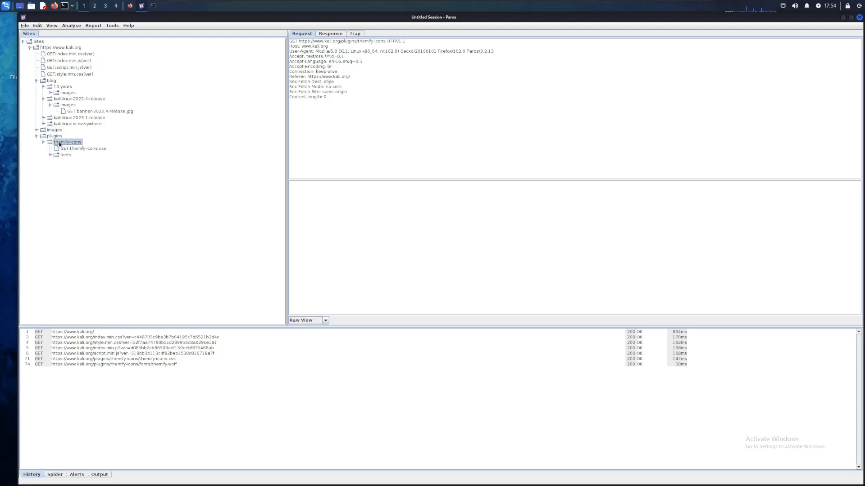
click(75, 149)
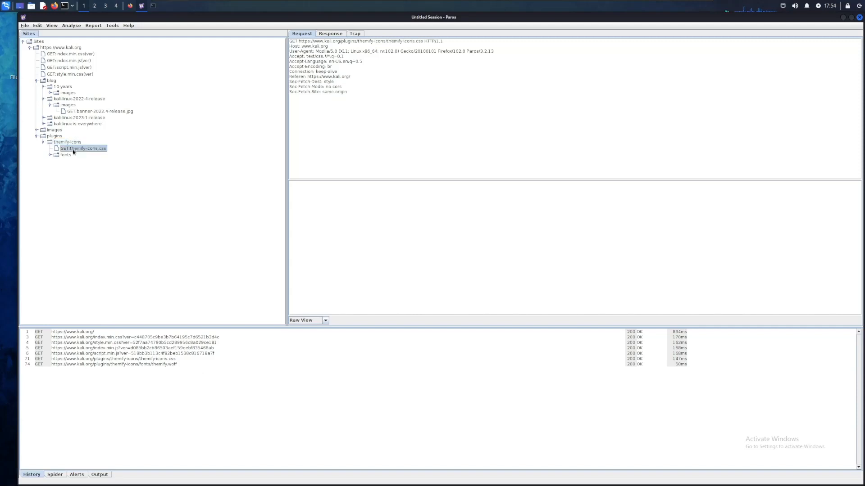
double_click(57, 157)
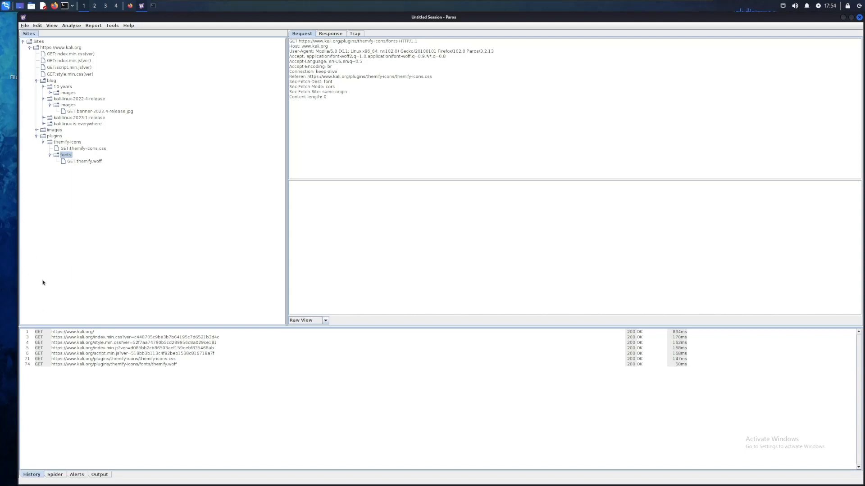
Compare the request headers of the homepage, index.min.css and style.min.css entries in the request history
click(49, 333)
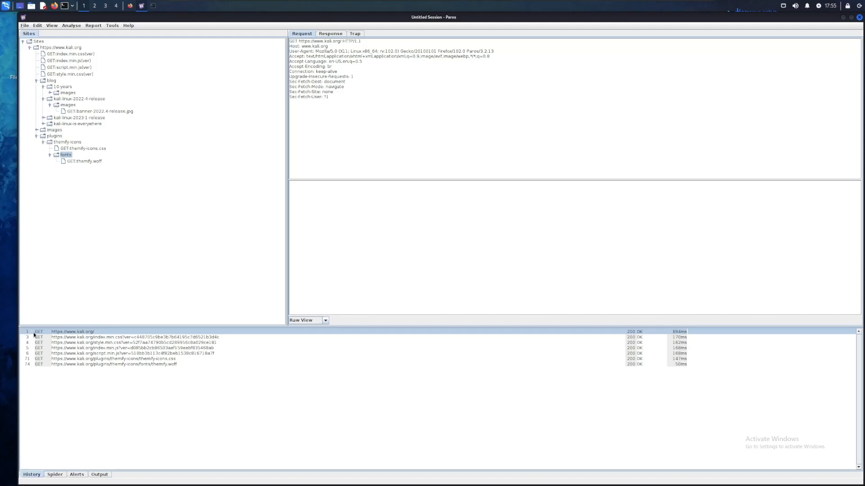
click(85, 338)
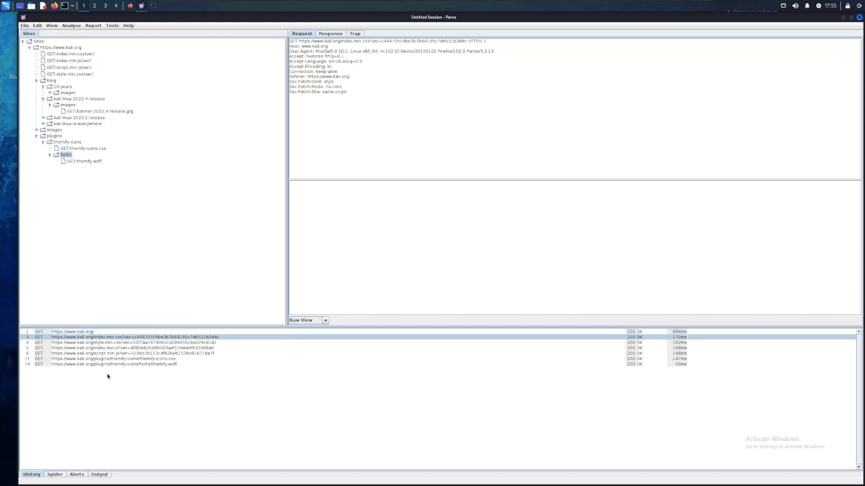
drag(108, 376, 97, 337)
click(97, 344)
click(72, 333)
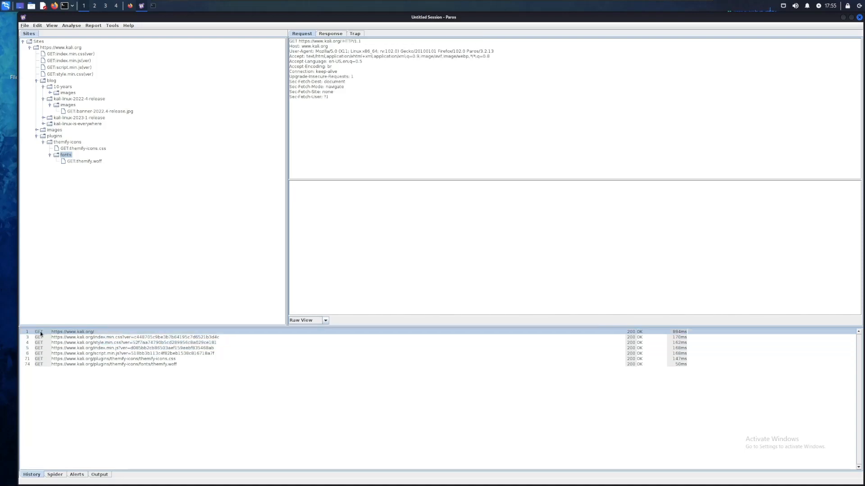
click(88, 338)
click(89, 343)
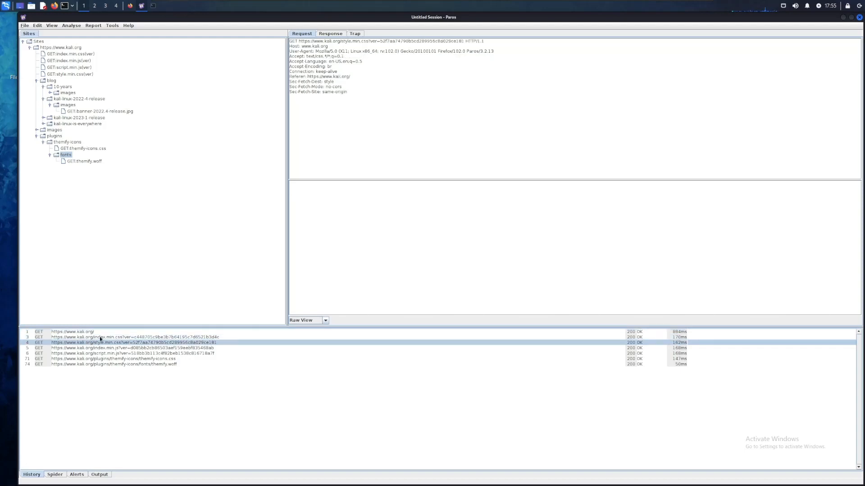
Examine the index.min.css, style.min.css, index.min.js and themify-icons.css requests in the request history
click(100, 338)
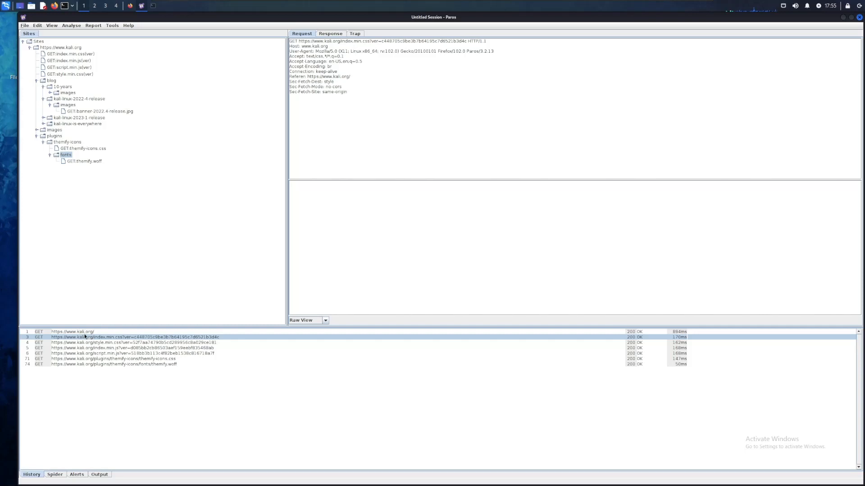
click(111, 343)
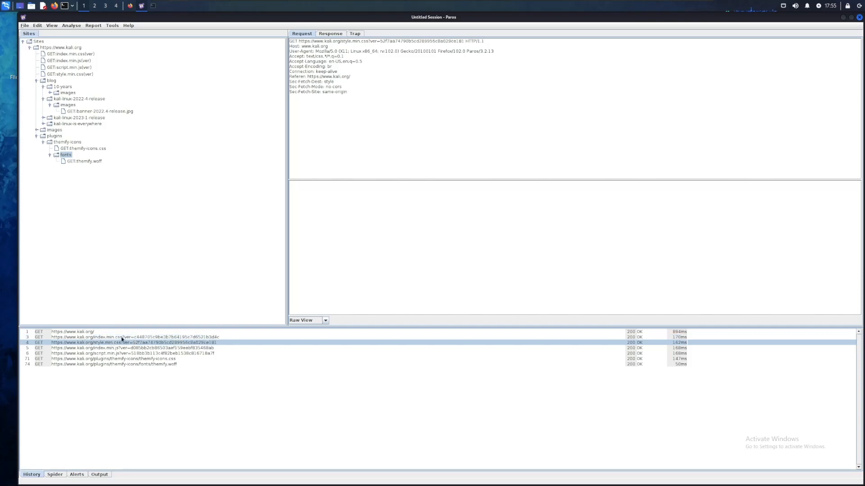
click(120, 337)
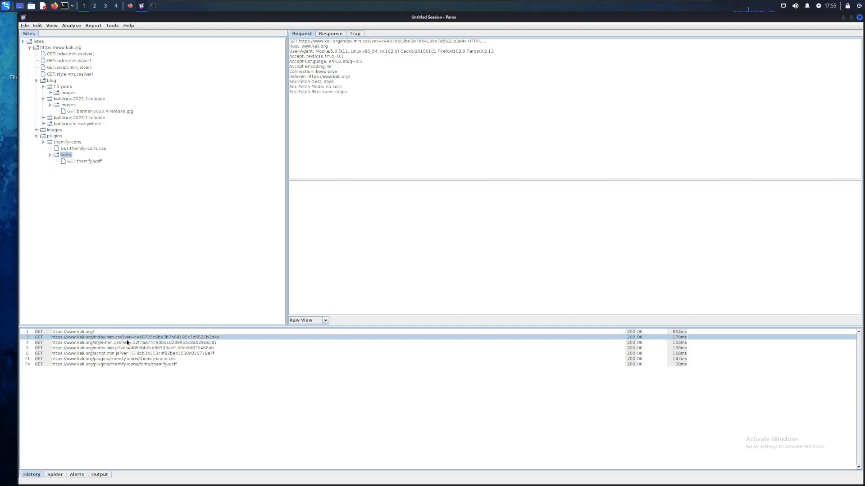
click(123, 343)
click(124, 348)
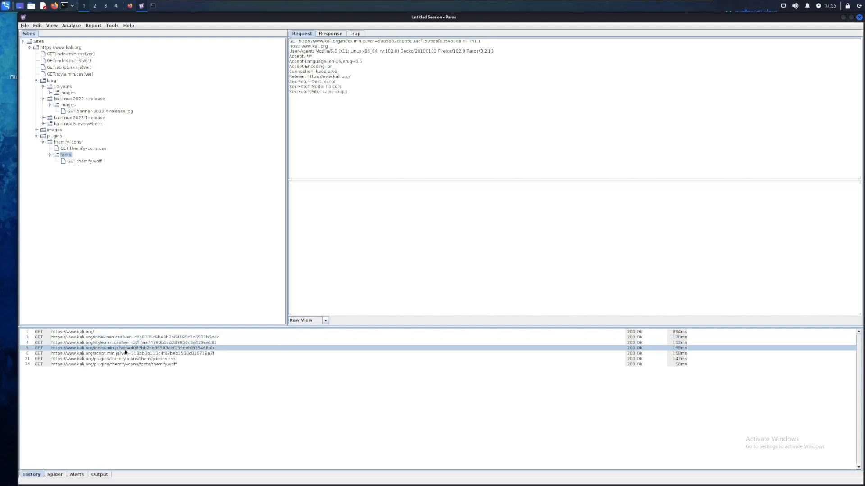
click(125, 359)
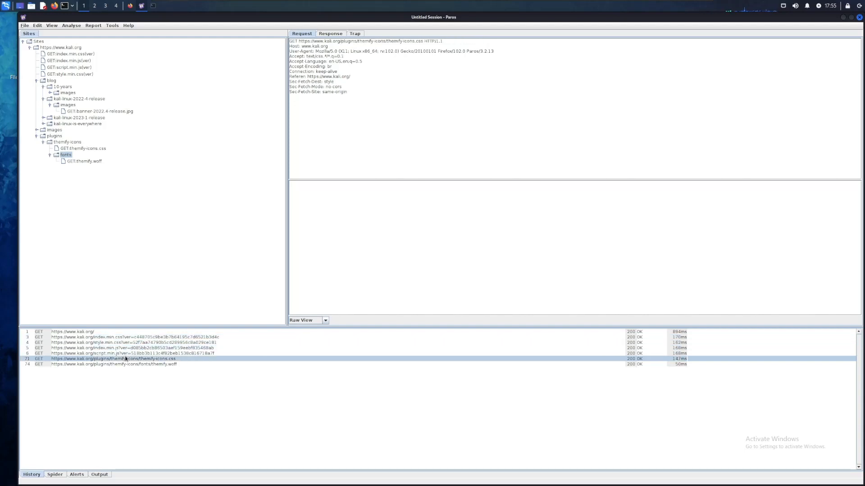
View the themify.woff request in the history, review the kali.org homepage in Firefox, and return to Paros
click(148, 365)
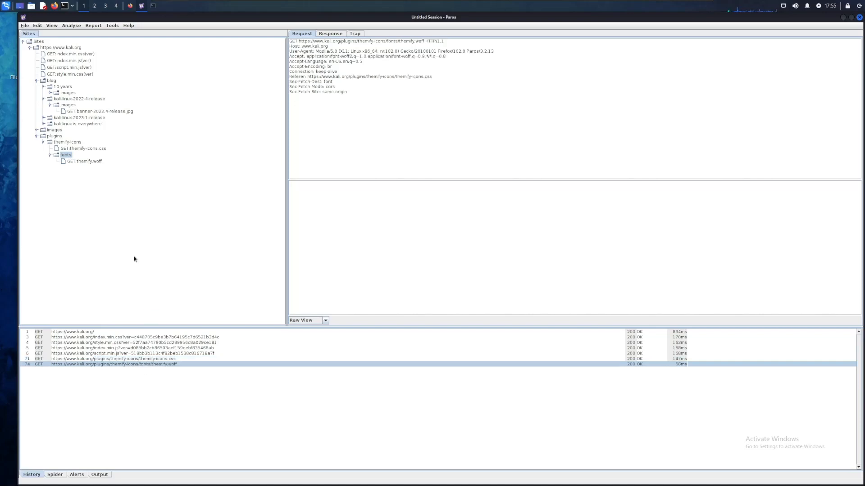
click(129, 6)
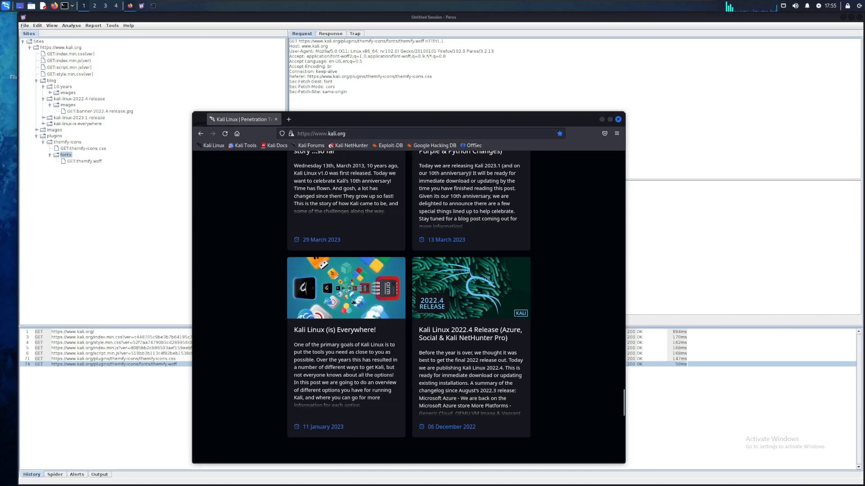
scroll(368, 300, up, 5)
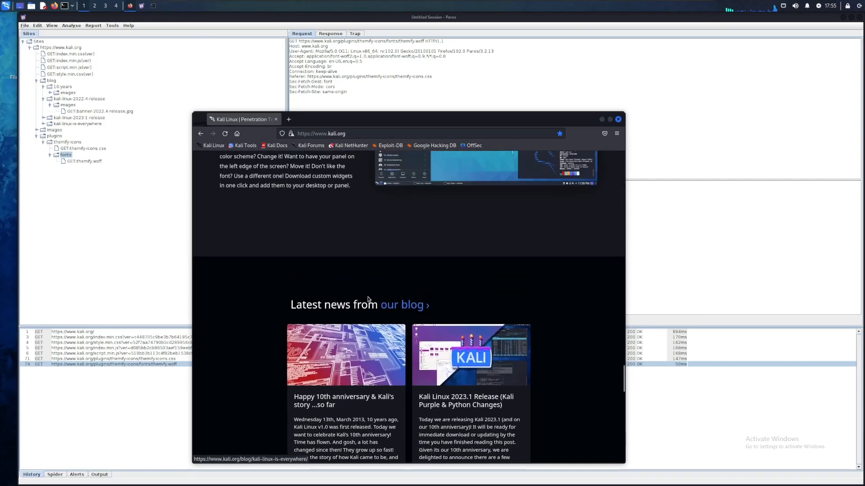
scroll(368, 299, up, 15)
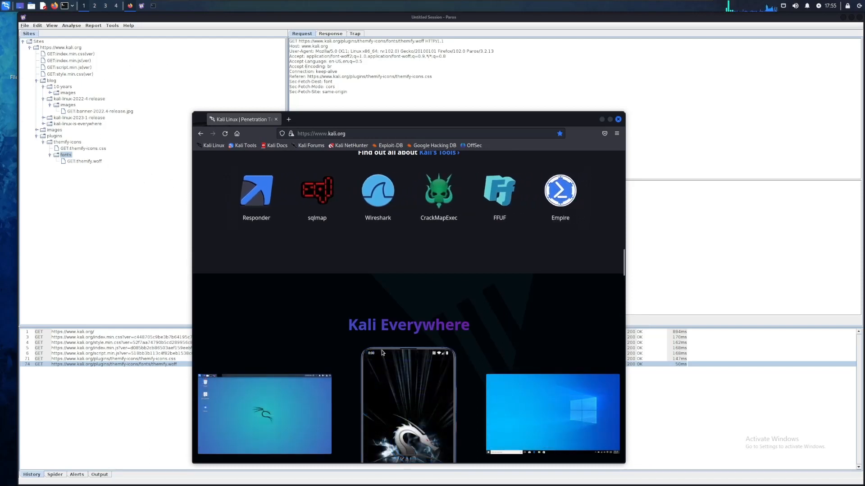
click(140, 248)
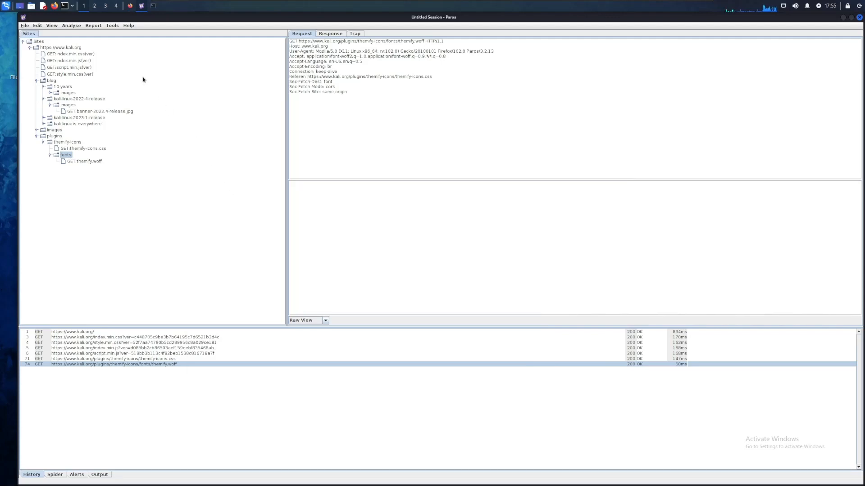
click(129, 6)
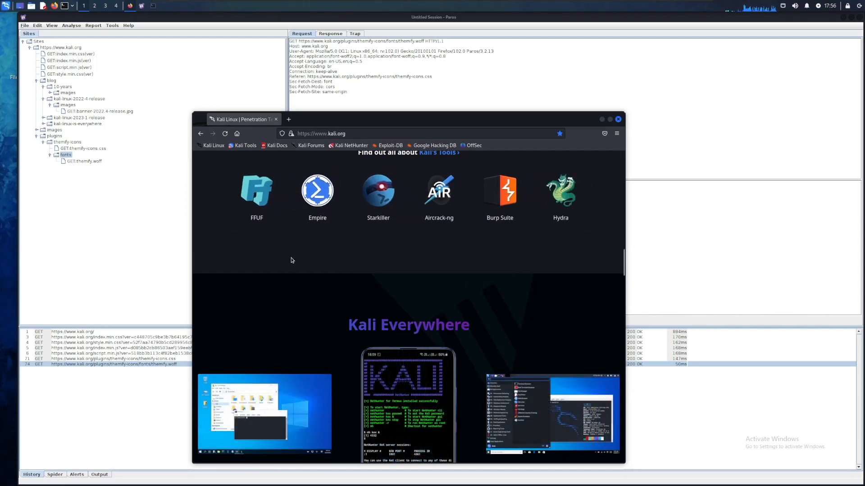
click(287, 119)
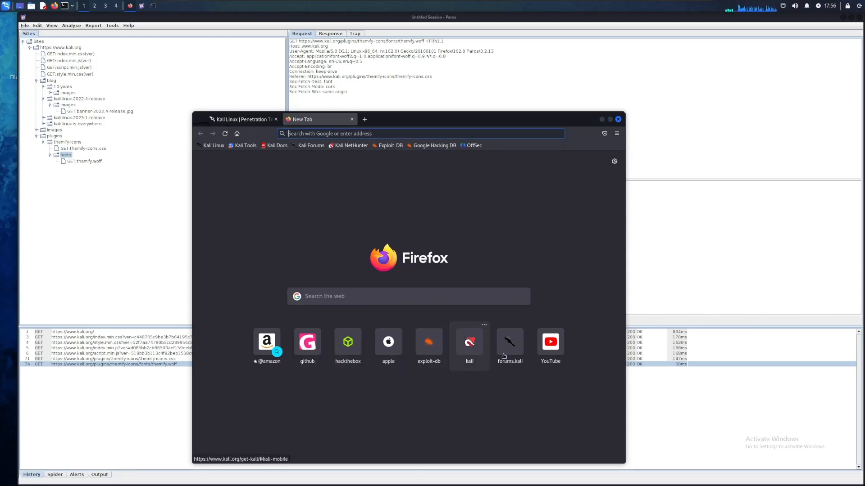
click(299, 133)
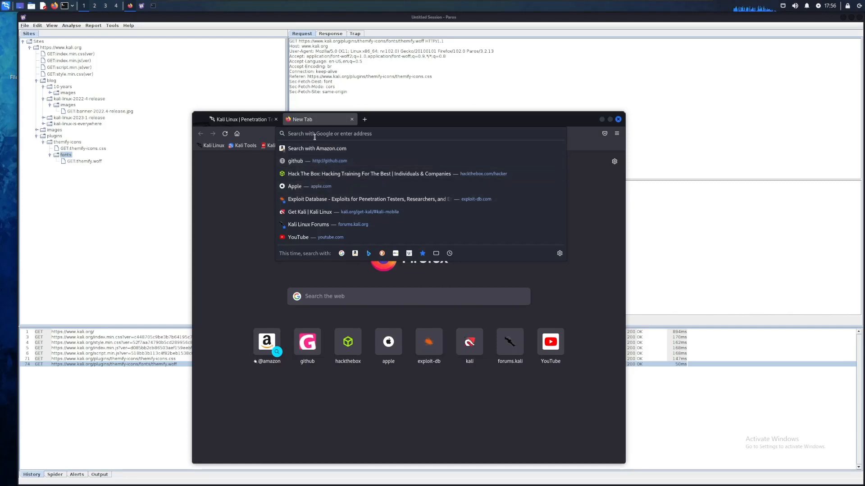
text(hackthebox.com/)
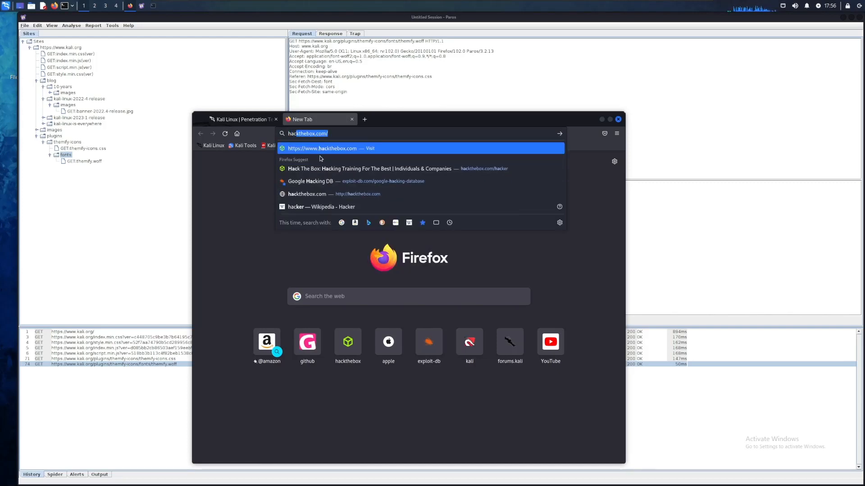
click(324, 149)
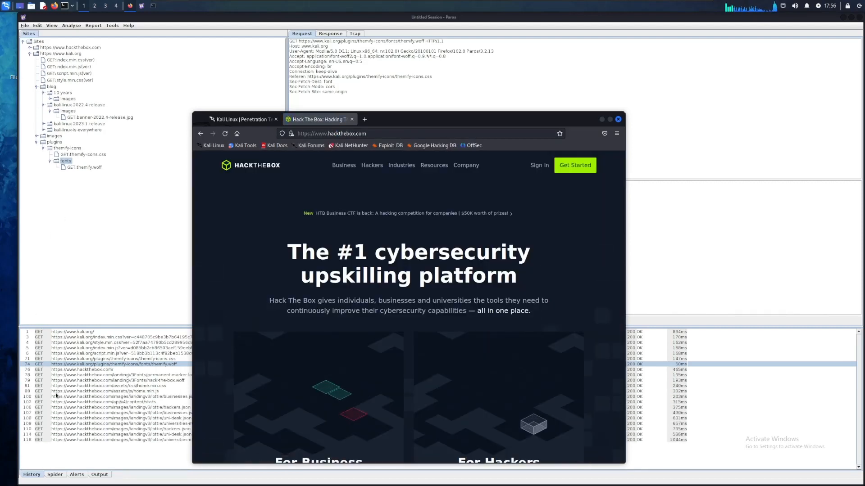
Return to Paros and compare the hackthebox.com homepage, universities-mob.json and permanent-marker font requests in the history
click(73, 427)
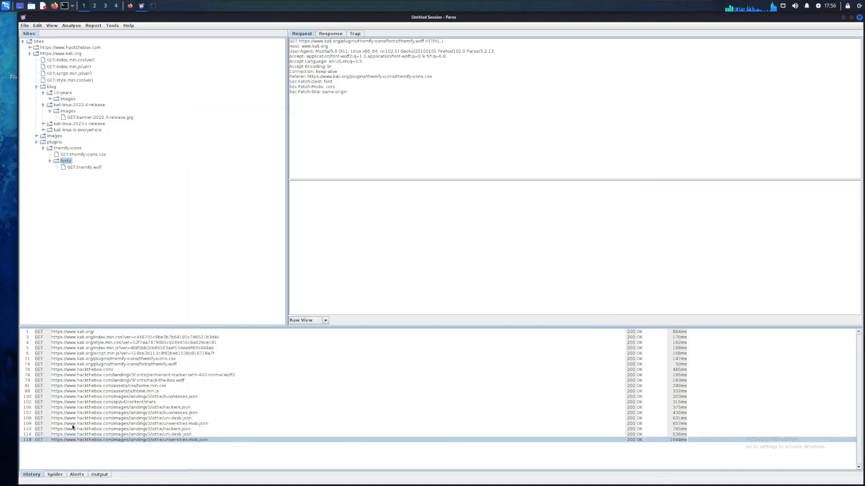
click(78, 369)
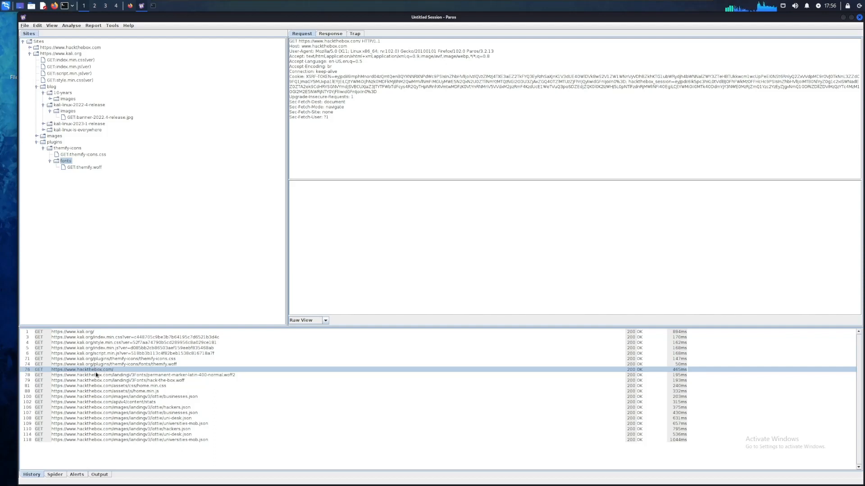
click(79, 445)
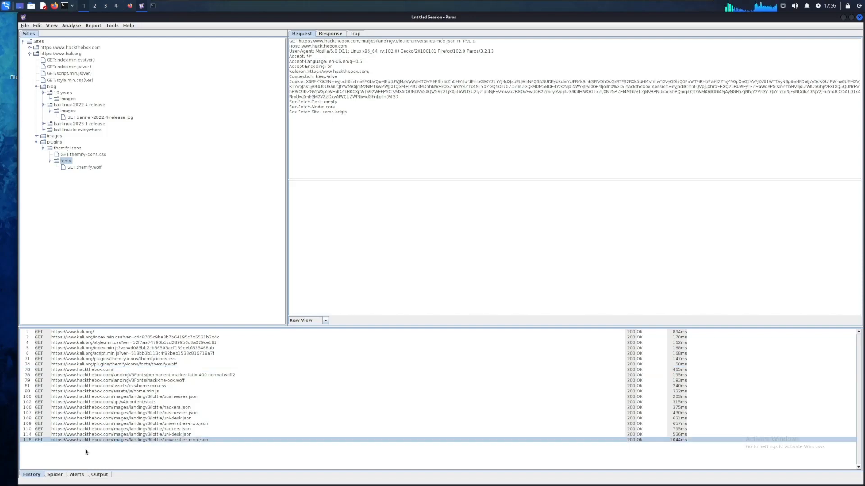
drag(89, 402, 98, 373)
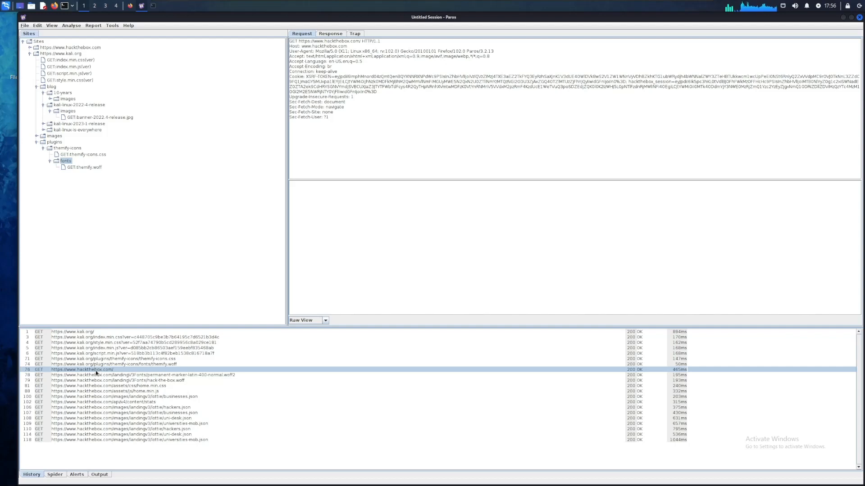
click(120, 376)
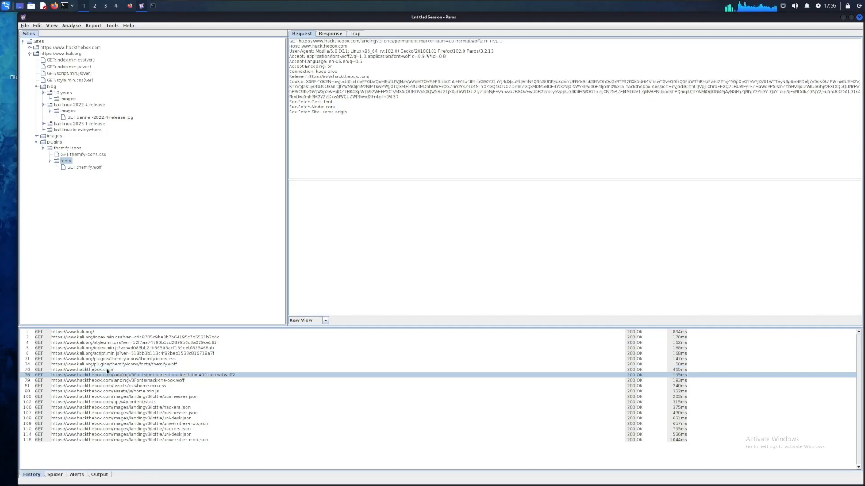
click(106, 370)
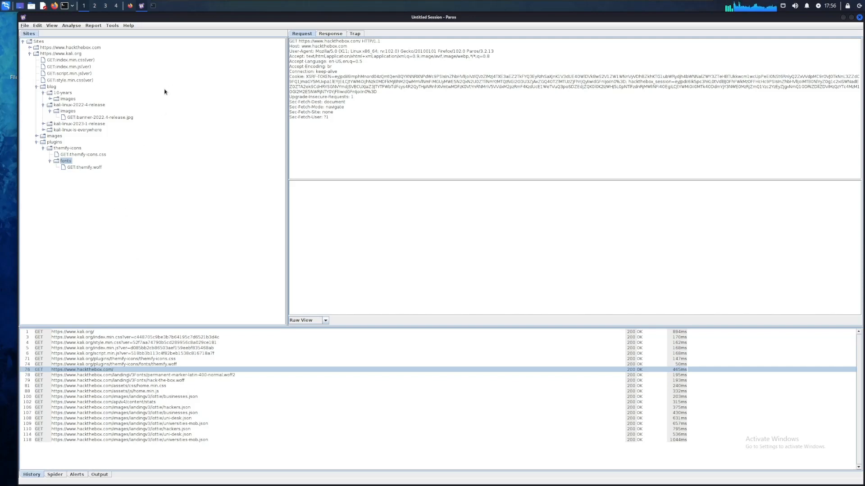
click(29, 55)
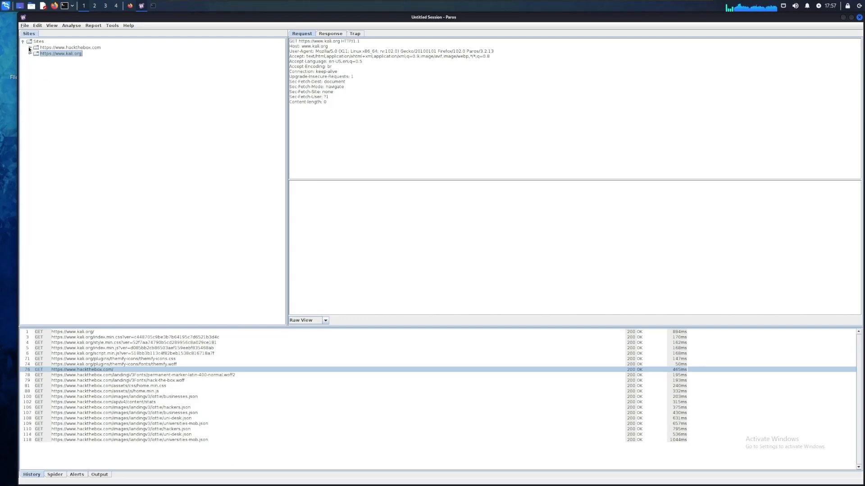
click(30, 47)
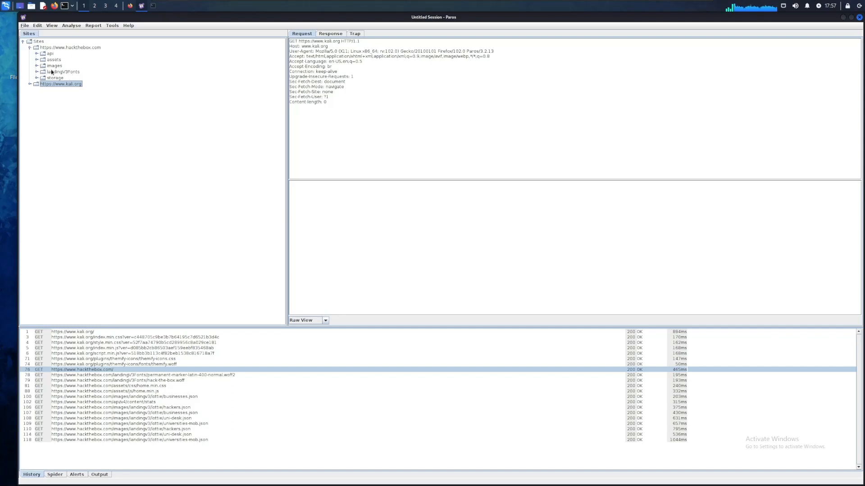
double_click(46, 53)
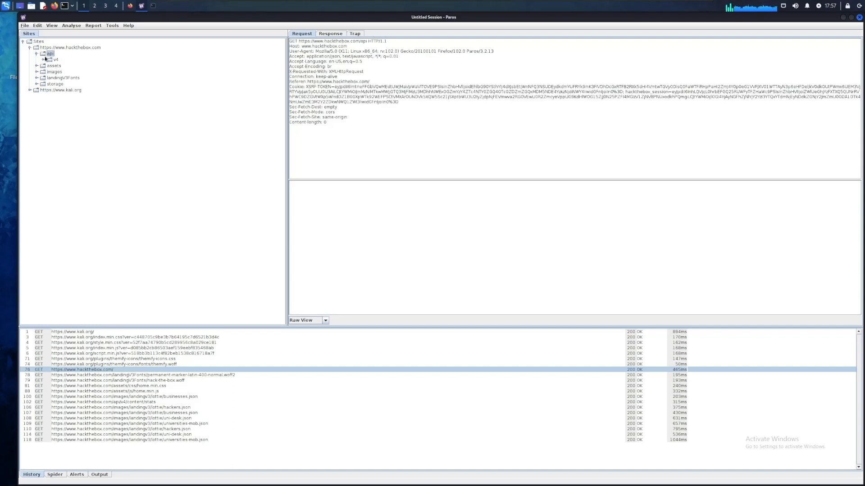
click(38, 55)
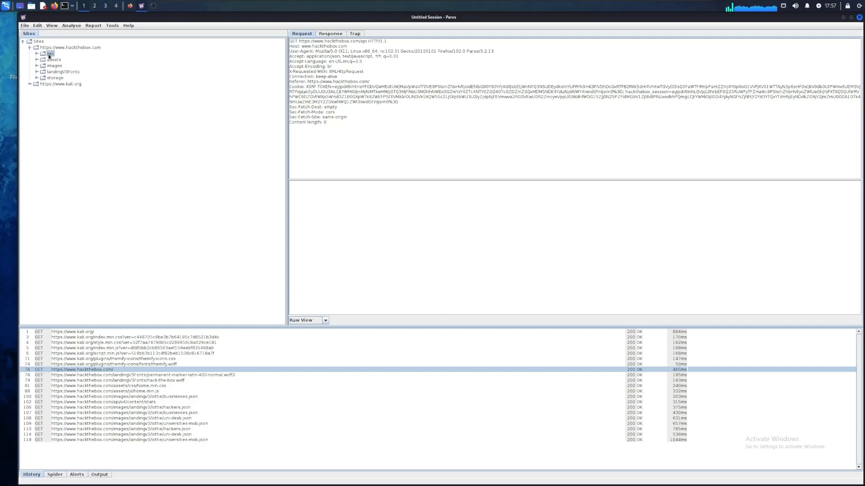
Expand the hackthebox.com storage and blog folders and view the requests for the two JPG images
click(53, 78)
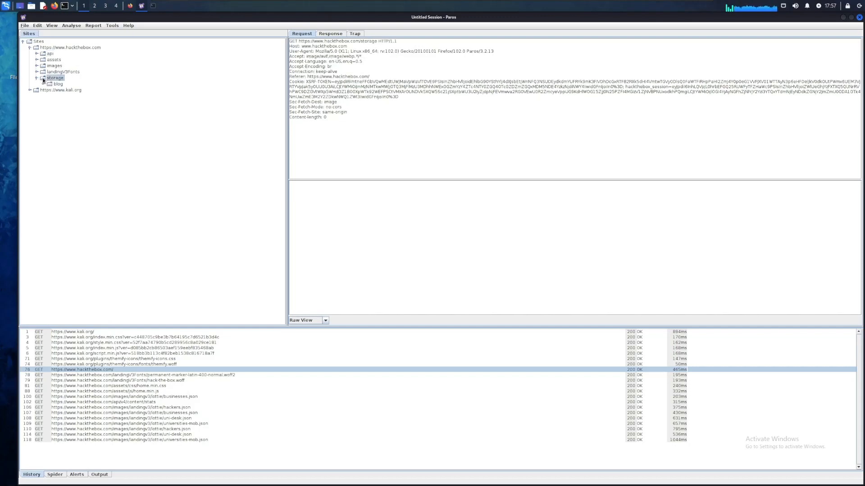
double_click(46, 79)
double_click(59, 85)
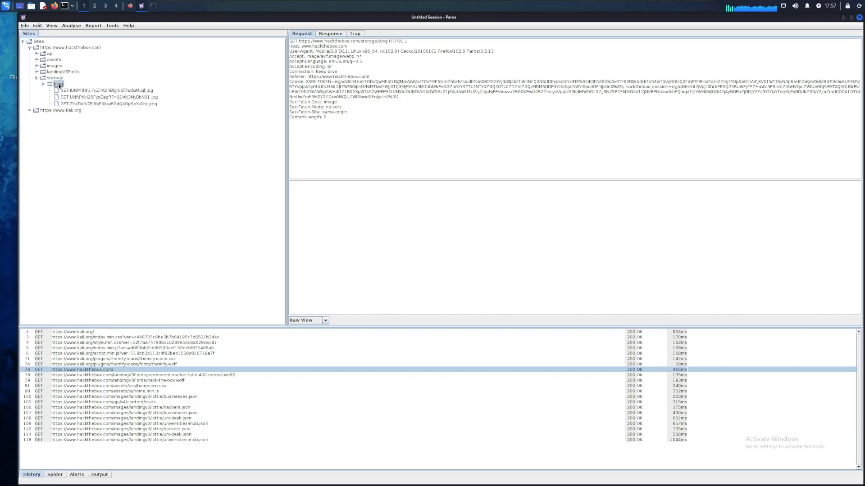
click(63, 91)
click(66, 97)
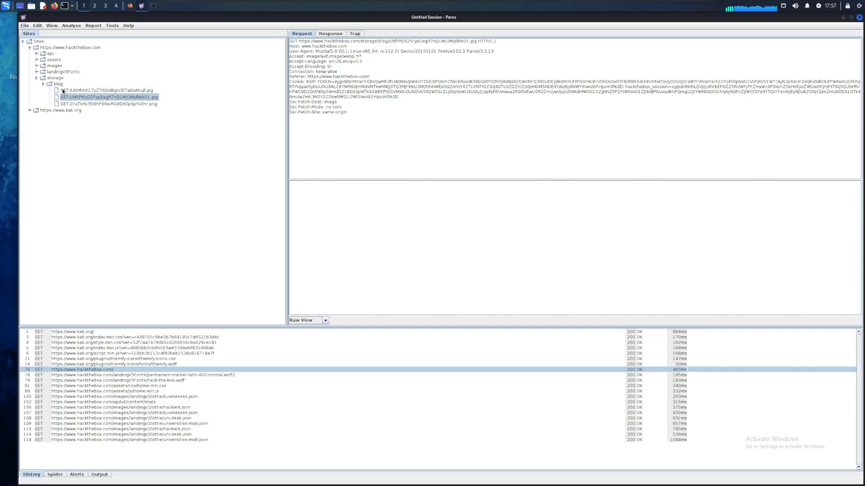
click(63, 91)
Switch to Firefox and look through the Hack The Box homepage, focusing on the images in its latest blog section
click(131, 5)
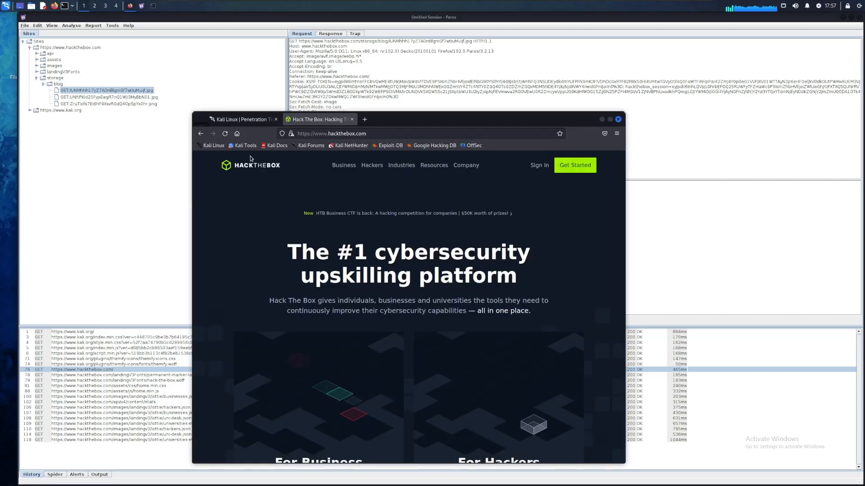
scroll(372, 315, down, 12)
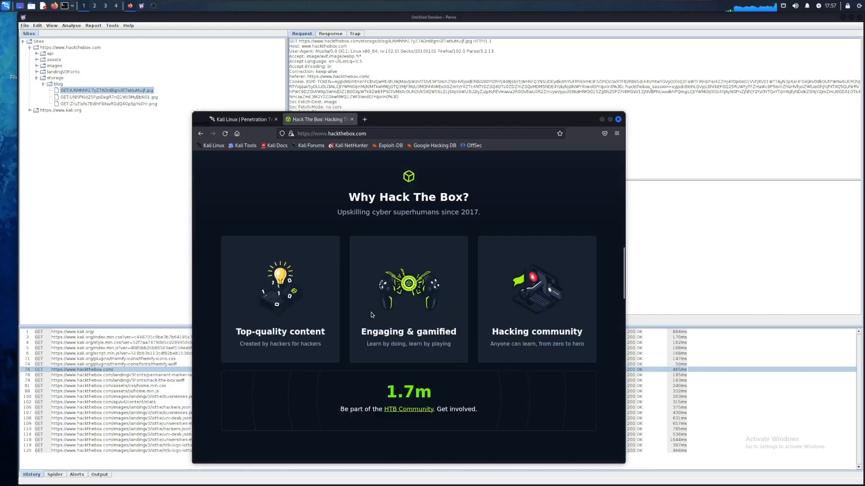
scroll(372, 316, down, 3)
scroll(372, 315, down, 9)
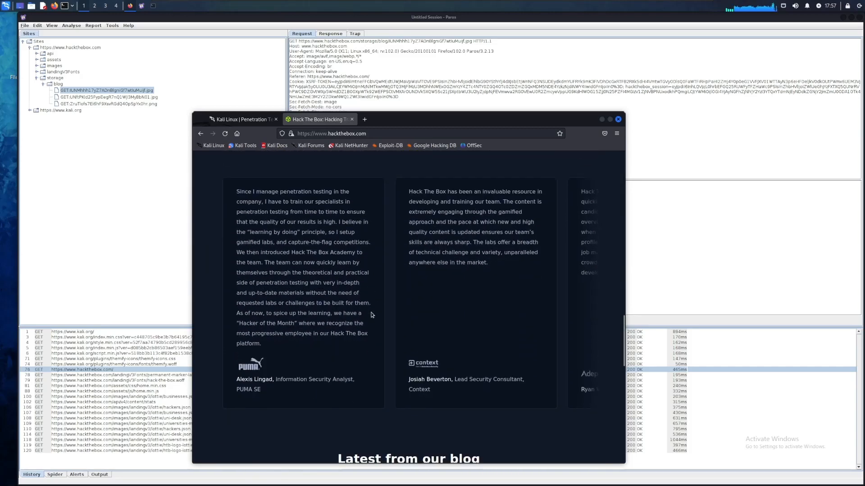
scroll(372, 315, down, 5)
scroll(474, 202, up, 2)
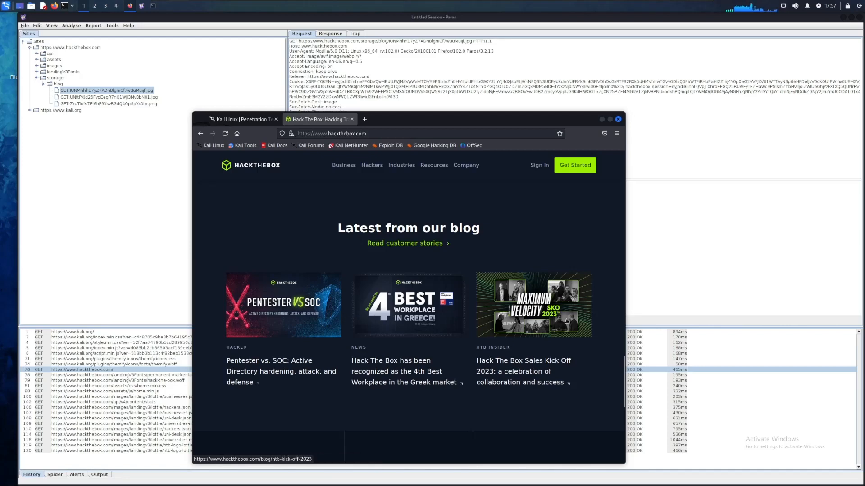
scroll(293, 401, down, 5)
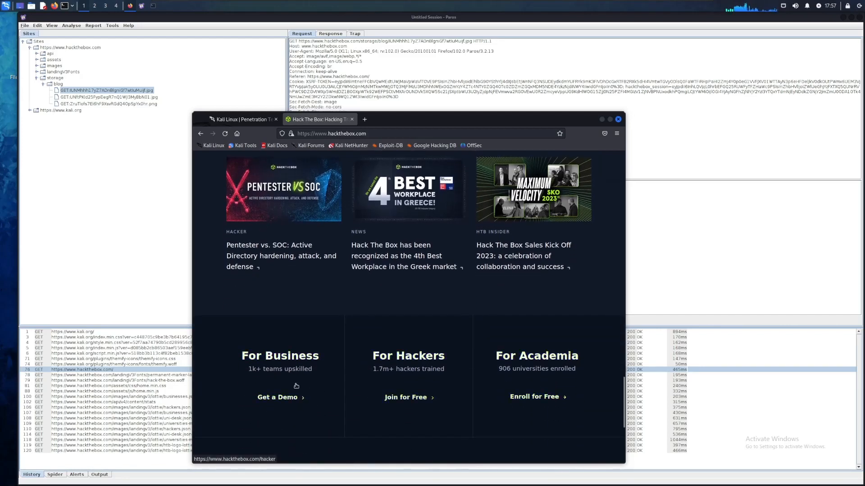
scroll(331, 278, up, 5)
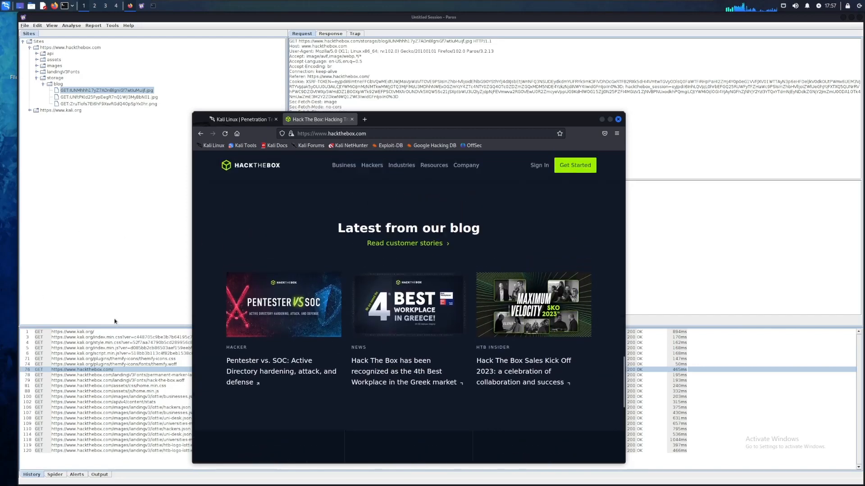
Return to Paros and view the request for the PNG image in the blog folder
click(63, 224)
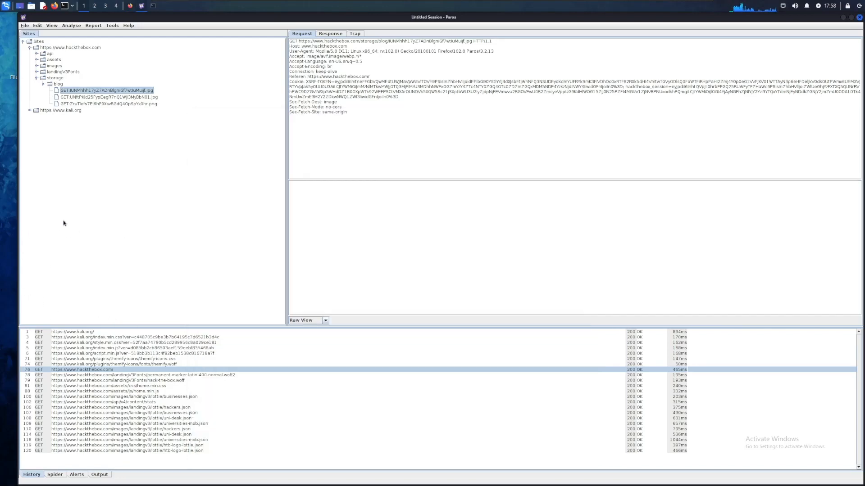
click(99, 105)
double_click(46, 111)
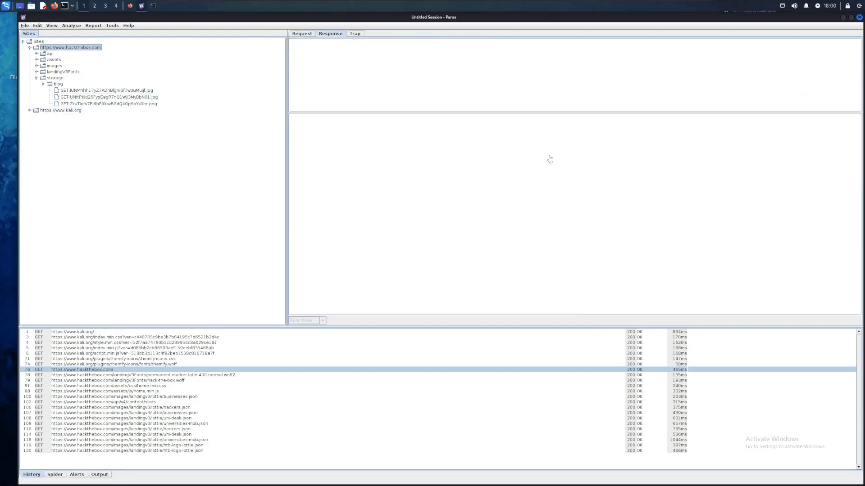
click(72, 26)
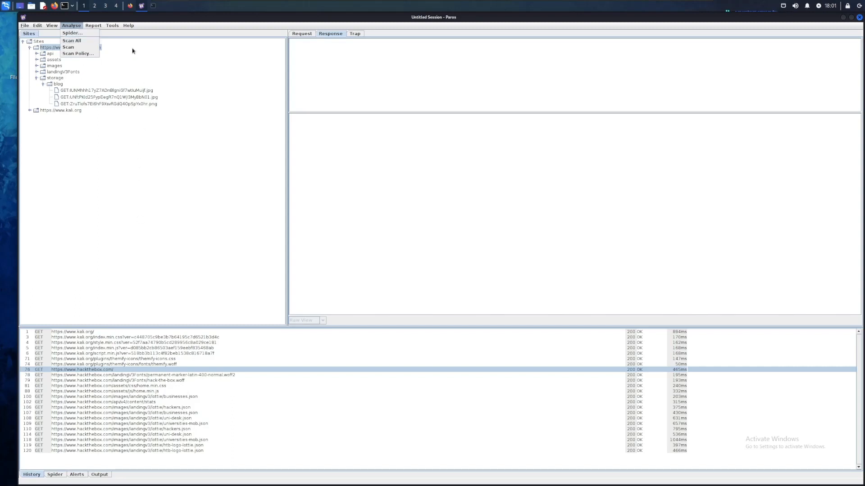
mouse_move(93, 26)
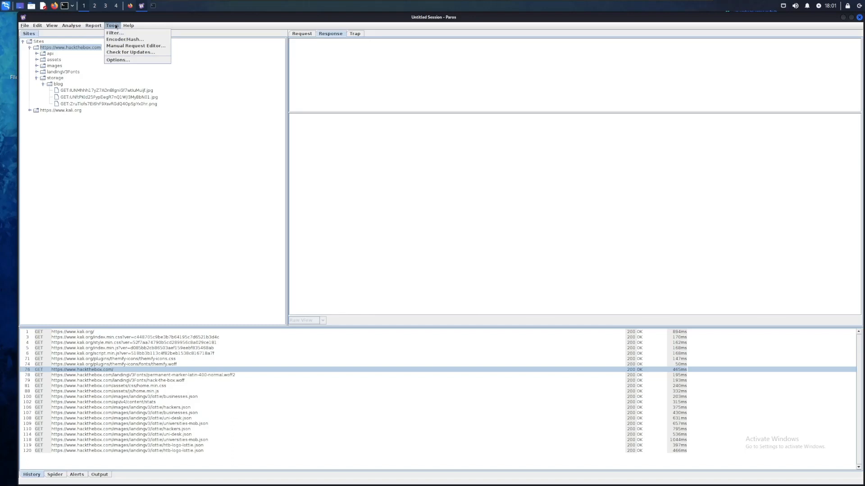